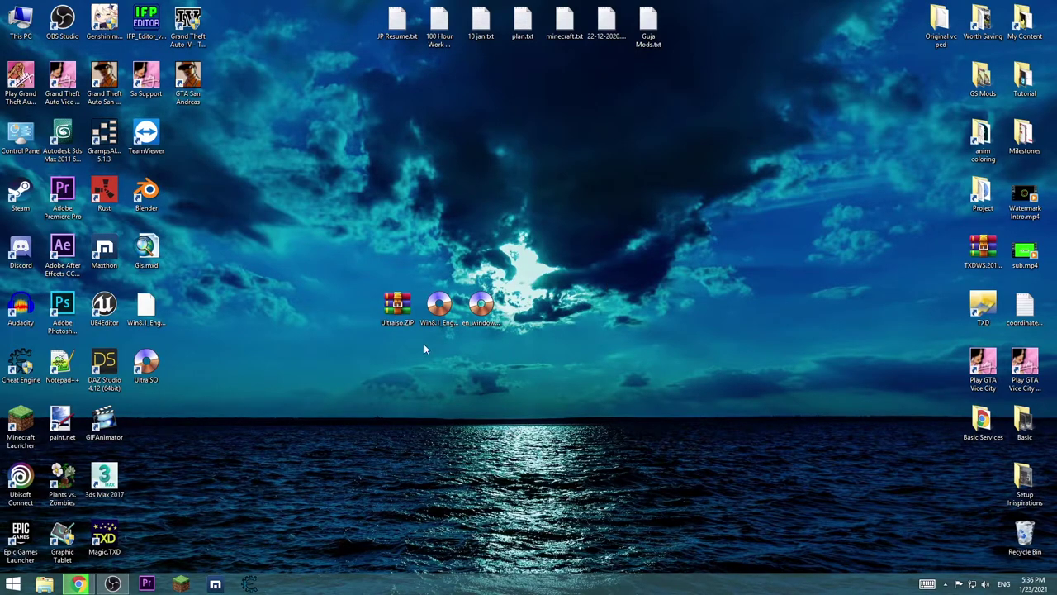
{"action": "left_click", "coordinate": [438, 307]}
{"action": "left_click", "coordinate": [490, 326]}
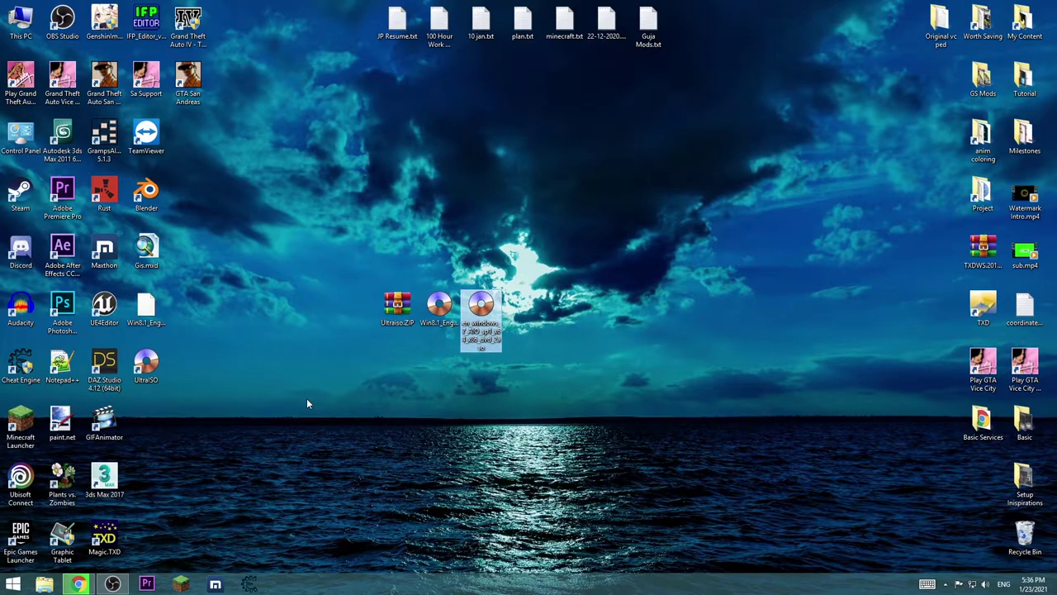
- Extract uiso9_pe.exe and Serials.txt from Ultraiso.ZIP to an empty area of the desktop
{"action": "left_click", "coordinate": [396, 318]}
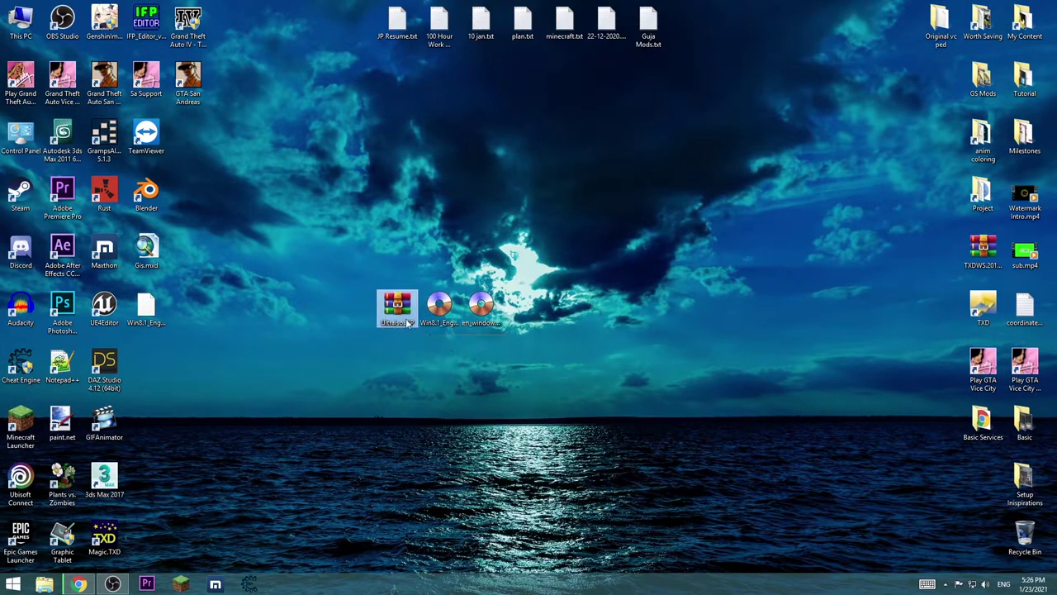
{"action": "double_click", "coordinate": [401, 309]}
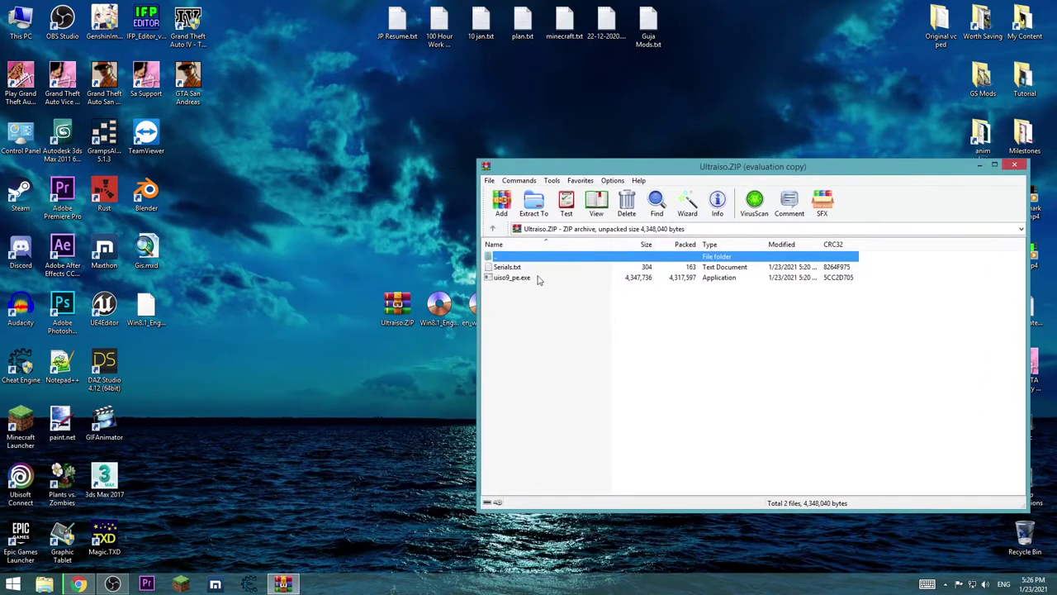
{"action": "left_click_drag", "start_coordinate": [521, 283], "coordinate": [351, 239]}
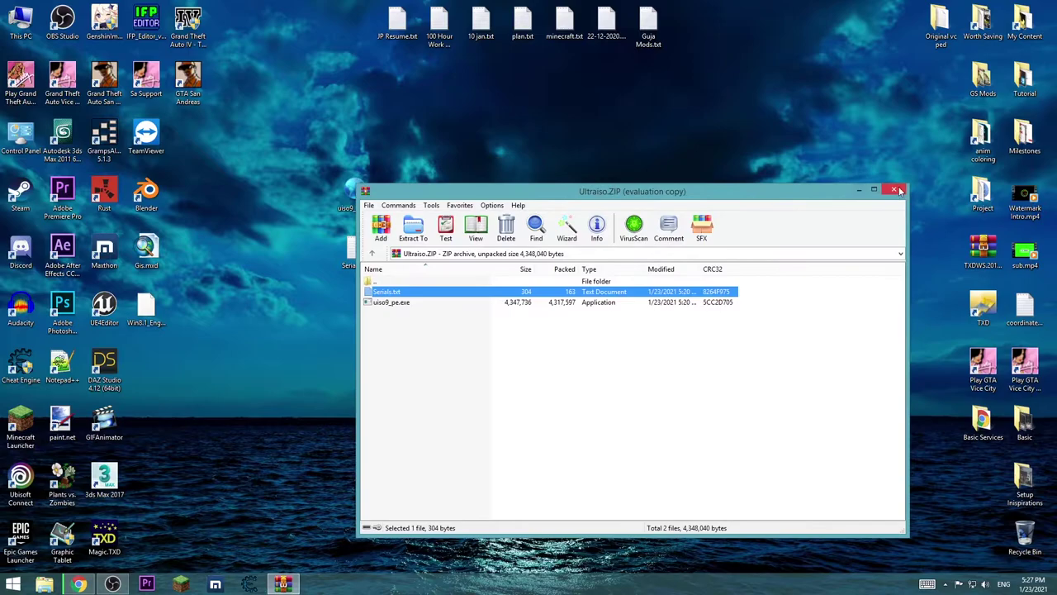
{"action": "key", "text": "Escape"}
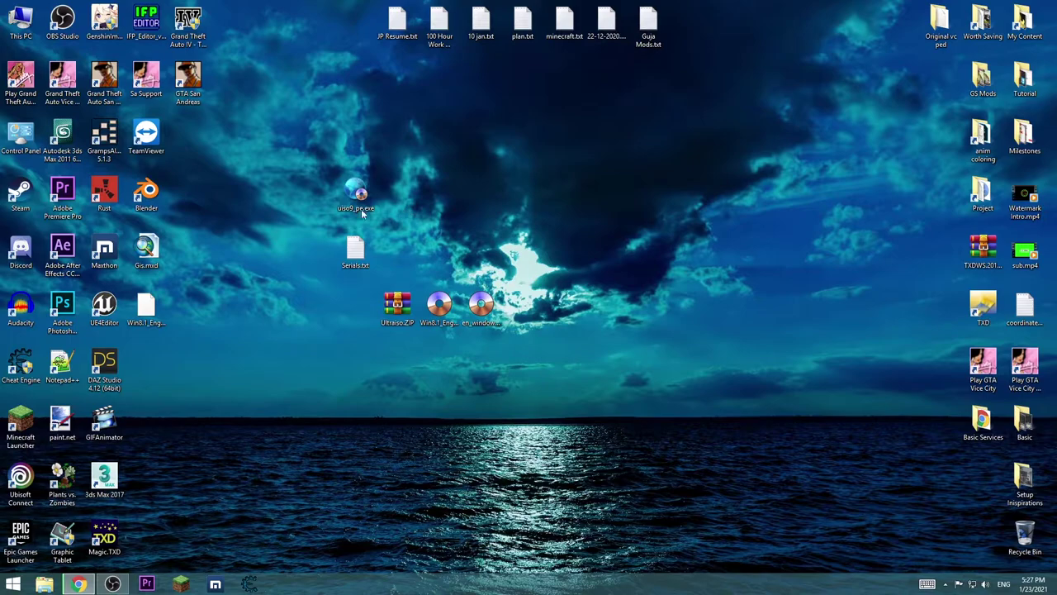
{"action": "left_click_drag", "start_coordinate": [375, 213], "coordinate": [340, 248]}
{"action": "left_click_drag", "start_coordinate": [358, 194], "coordinate": [277, 189]}
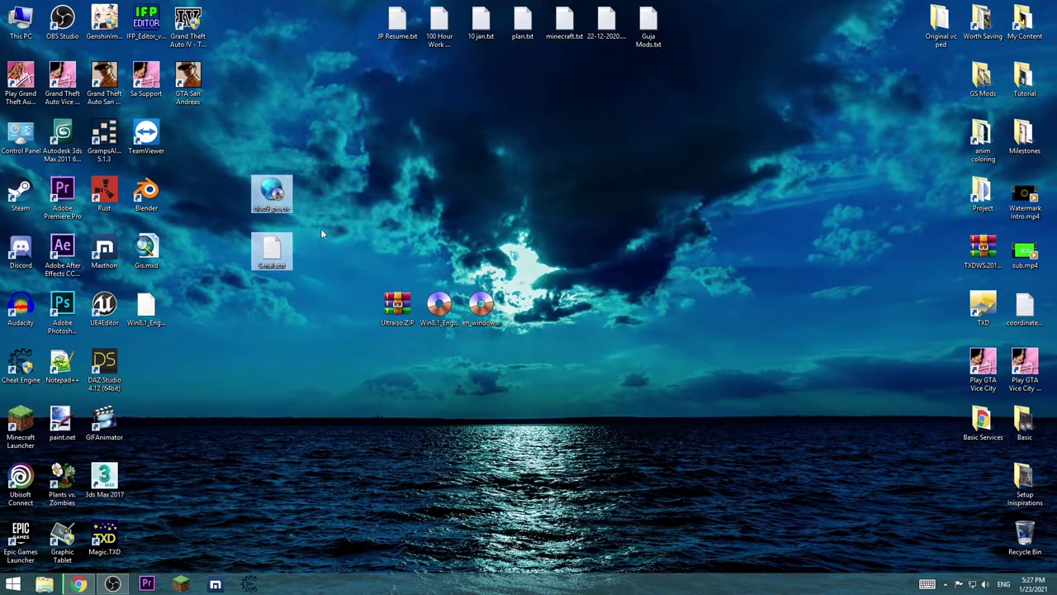
- Run the uiso9_pe.exe installer, accept the license agreement and continue with the default settings to the additional tasks
{"action": "double_click", "coordinate": [271, 194]}
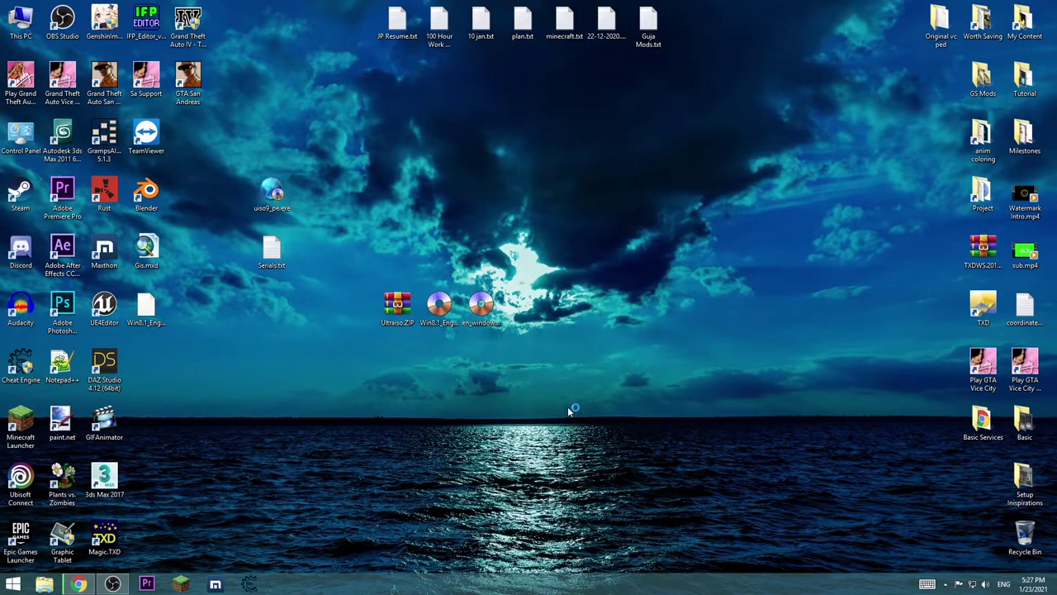
{"action": "left_click", "coordinate": [586, 380]}
{"action": "left_click", "coordinate": [490, 346]}
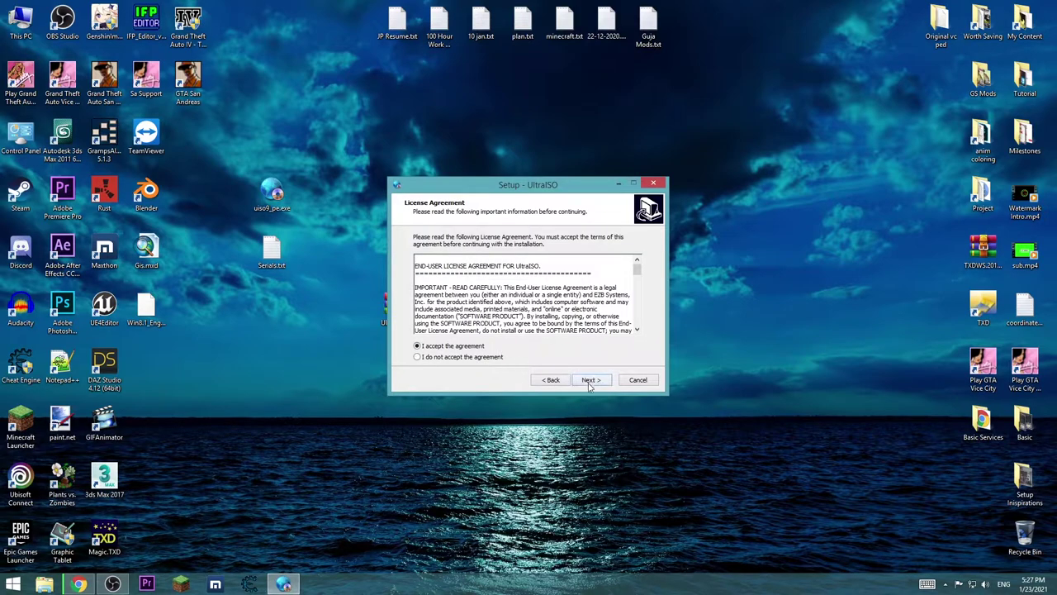
{"action": "left_click", "coordinate": [590, 380]}
{"action": "left_click", "coordinate": [590, 380]}
{"action": "left_click", "coordinate": [590, 380]}
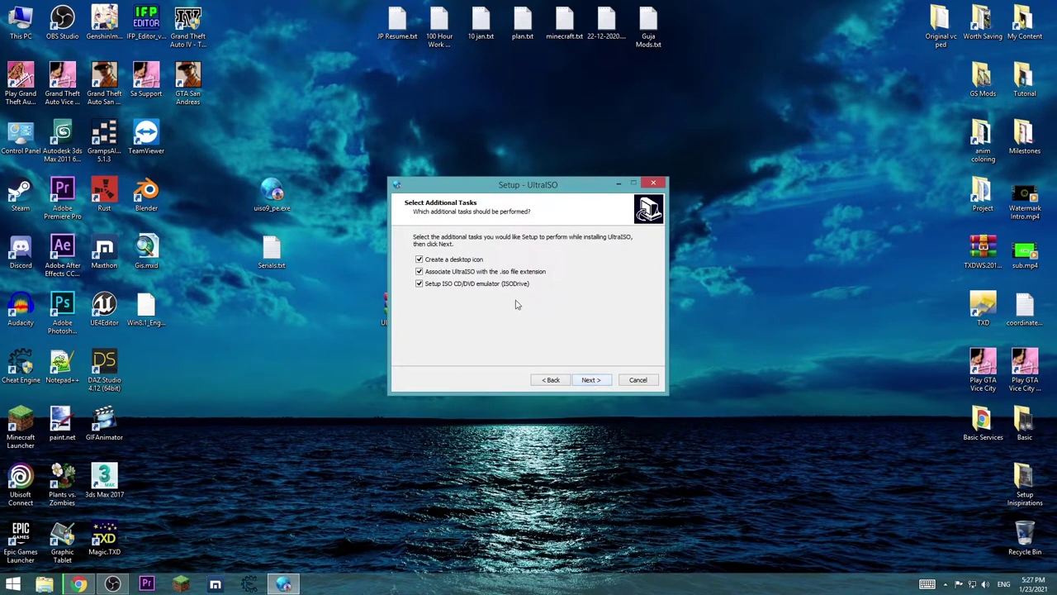
- Install UltraISO with the desktop icon, .iso association and ISO CD/DVD emulator enabled, and finish the setup
{"action": "left_click", "coordinate": [591, 380]}
{"action": "left_click", "coordinate": [601, 380]}
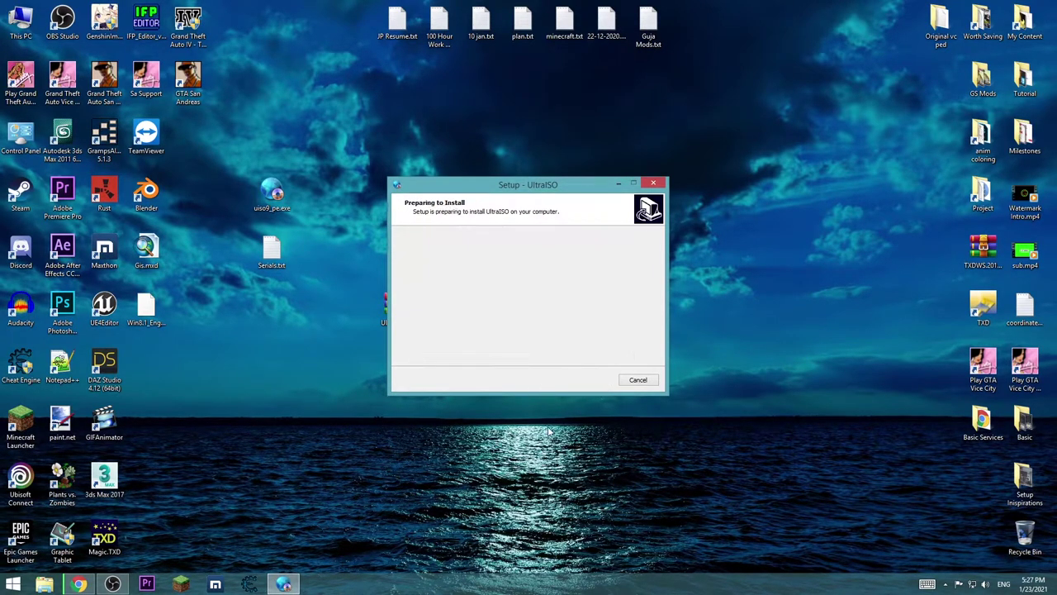
{"action": "left_click", "coordinate": [592, 380]}
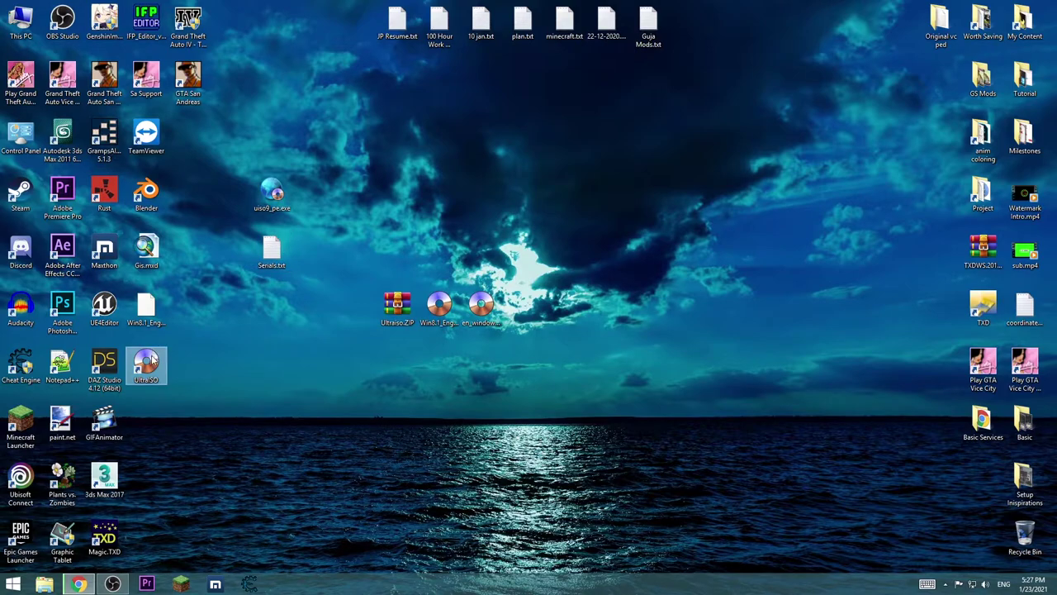
- Start UltraISO with its registration code entry form and open Serials.txt from the desktop
{"action": "double_click", "coordinate": [153, 360]}
{"action": "left_click_drag", "start_coordinate": [503, 229], "coordinate": [578, 192]}
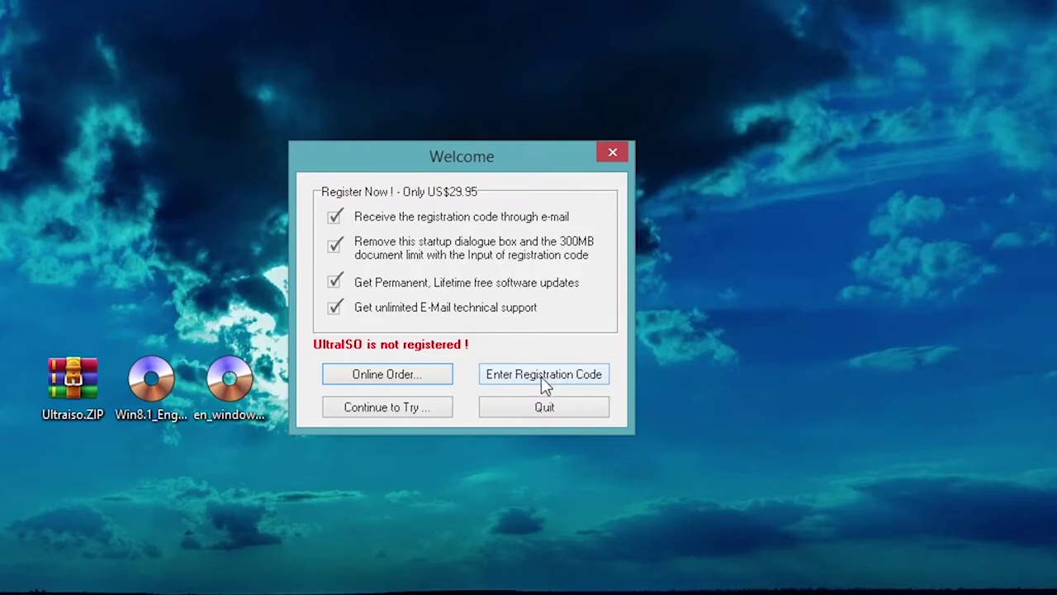
{"action": "left_click", "coordinate": [570, 384]}
{"action": "double_click", "coordinate": [273, 248]}
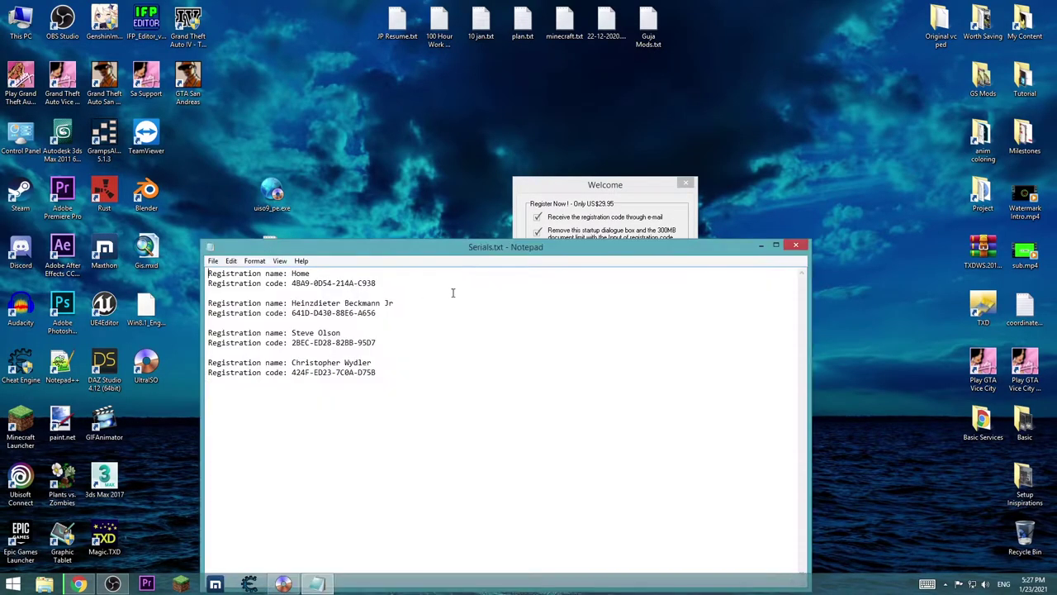
- Fill in the registration name and registration code with the first entry from Serials.txt and submit the registration
{"action": "left_click_drag", "start_coordinate": [389, 250], "coordinate": [910, 242]}
{"action": "left_click_drag", "start_coordinate": [836, 266], "coordinate": [812, 266]}
{"action": "key", "text": "ctrl+c"}
{"action": "left_click", "coordinate": [525, 295]}
{"action": "key", "text": "ctrl+v"}
{"action": "left_click_drag", "start_coordinate": [897, 275], "coordinate": [812, 275]}
{"action": "key", "text": "ctrl+c"}
{"action": "left_click", "coordinate": [522, 312]}
{"action": "key", "text": "ctrl+v"}
{"action": "left_click", "coordinate": [601, 293]}
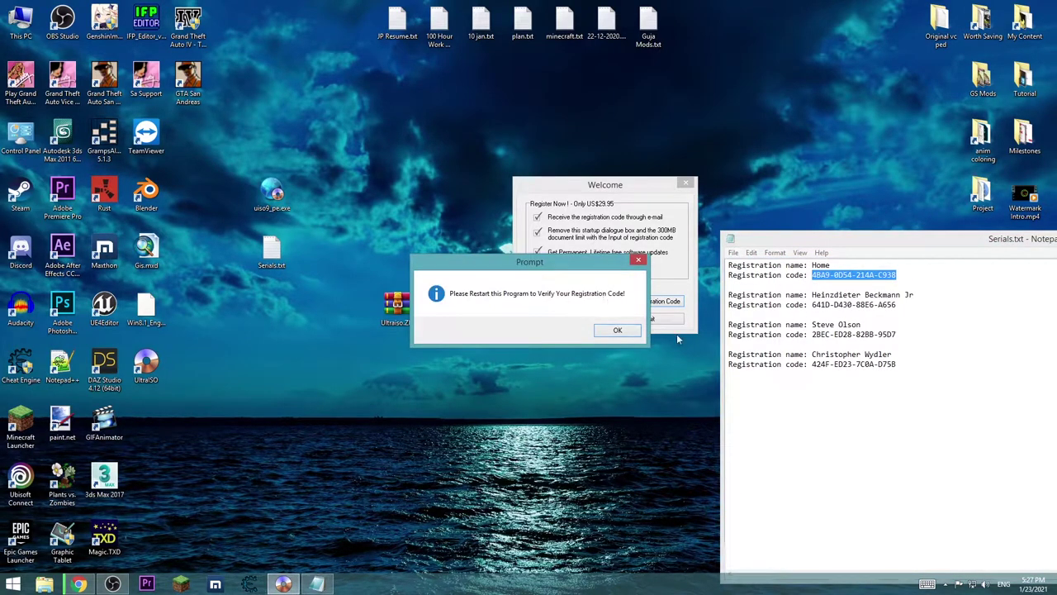
{"action": "left_click", "coordinate": [619, 334]}
- Close Serials.txt, restart UltraISO and check the registration in its About information
{"action": "left_click_drag", "start_coordinate": [834, 239], "coordinate": [578, 210]}
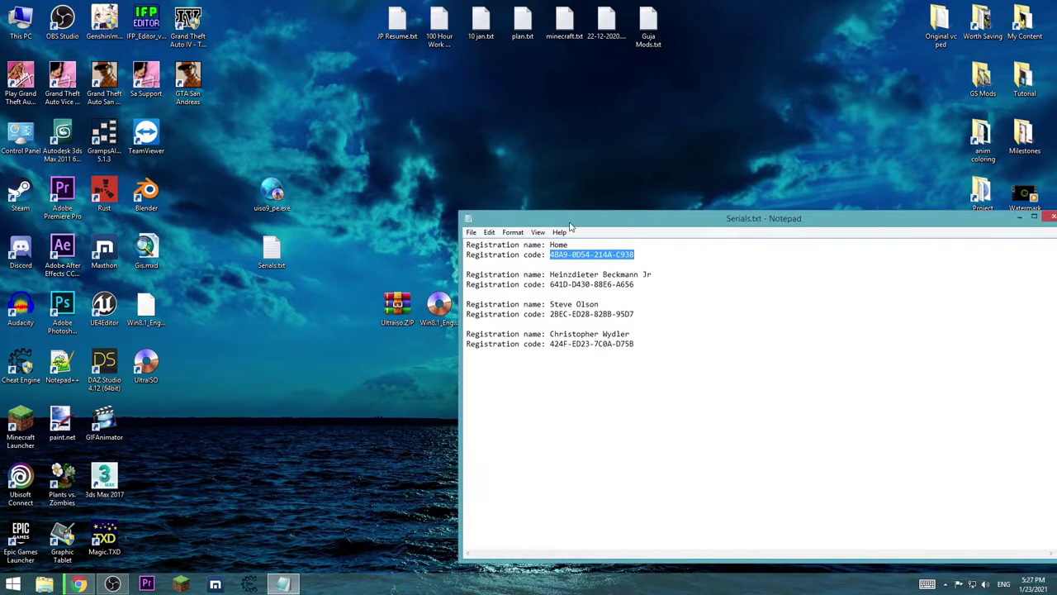
{"action": "key", "text": "alt+F4"}
{"action": "double_click", "coordinate": [145, 363]}
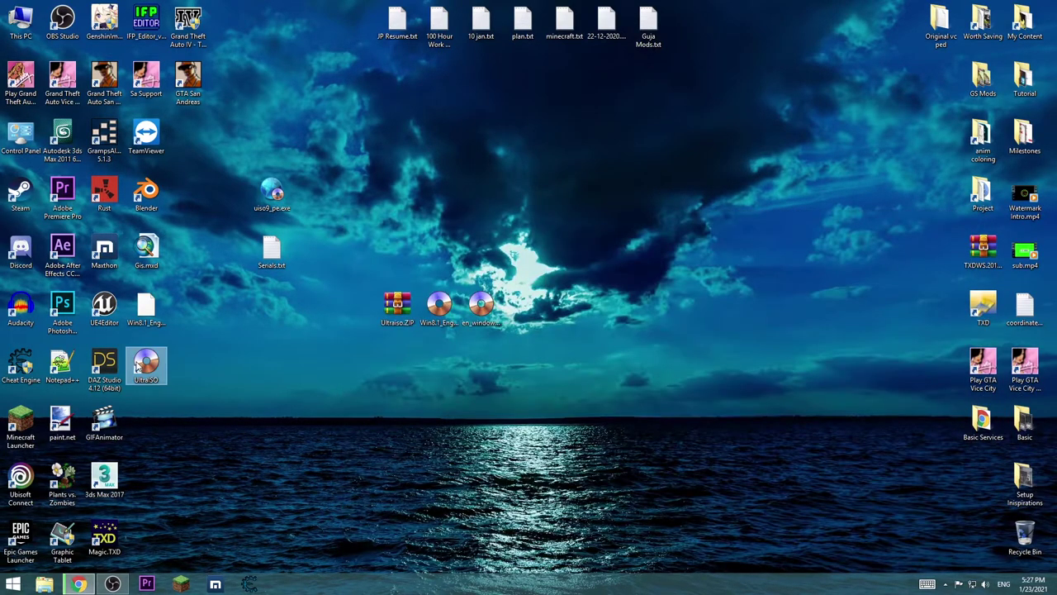
{"action": "left_click_drag", "start_coordinate": [529, 149], "coordinate": [542, 125]}
{"action": "left_click", "coordinate": [517, 136]}
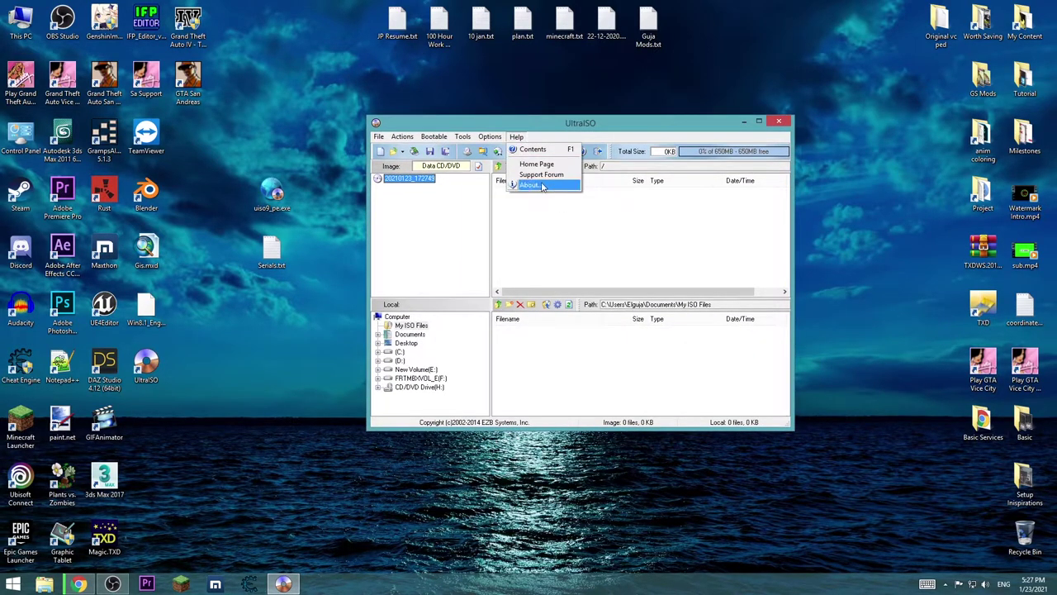
{"action": "left_click", "coordinate": [531, 185]}
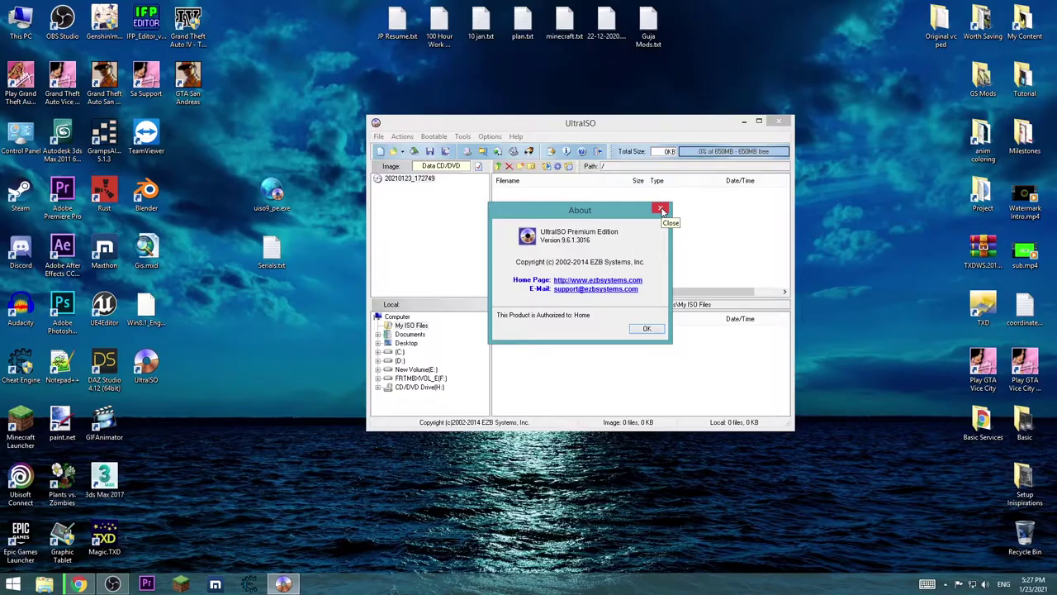
{"action": "left_click", "coordinate": [726, 111]}
{"action": "left_click", "coordinate": [787, 121]}
- Move uiso9_pe.exe and Serials.txt from the desktop to the Recycle Bin
{"action": "right_click", "coordinate": [702, 129]}
{"action": "left_click", "coordinate": [730, 157]}
{"action": "left_click_drag", "start_coordinate": [299, 277], "coordinate": [1025, 537]}
{"action": "left_click", "coordinate": [481, 309]}
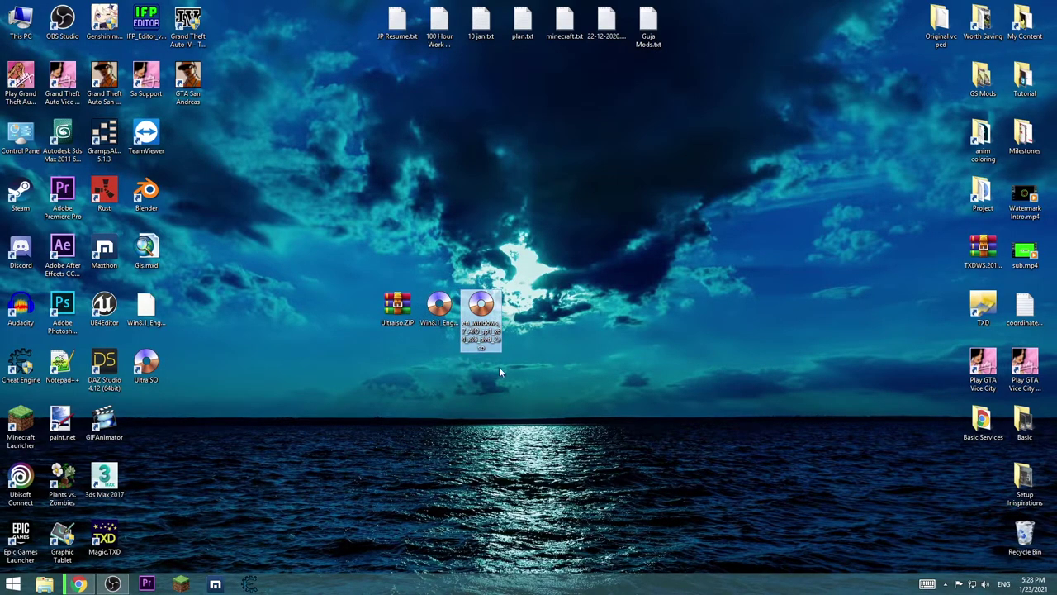
{"action": "left_click_drag", "start_coordinate": [418, 263], "coordinate": [490, 364]}
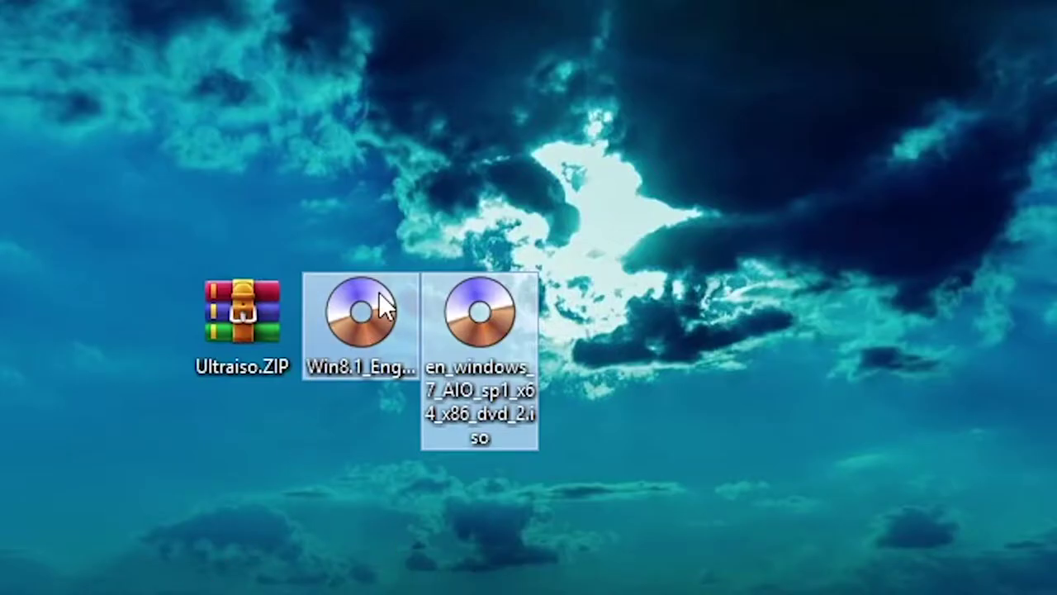
{"action": "left_click", "coordinate": [443, 301]}
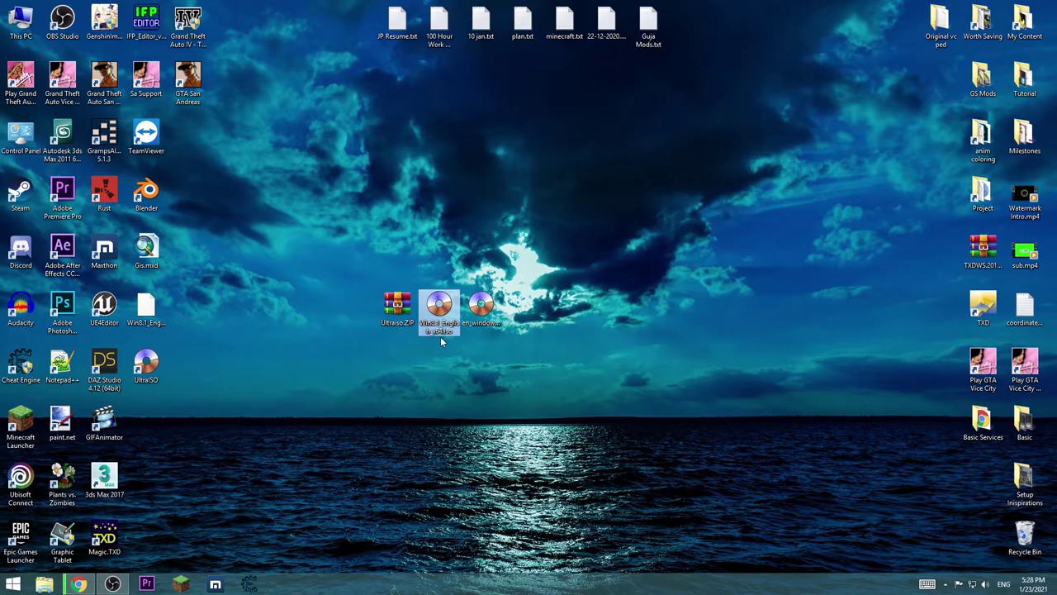
{"action": "left_click_drag", "start_coordinate": [146, 310], "coordinate": [190, 313]}
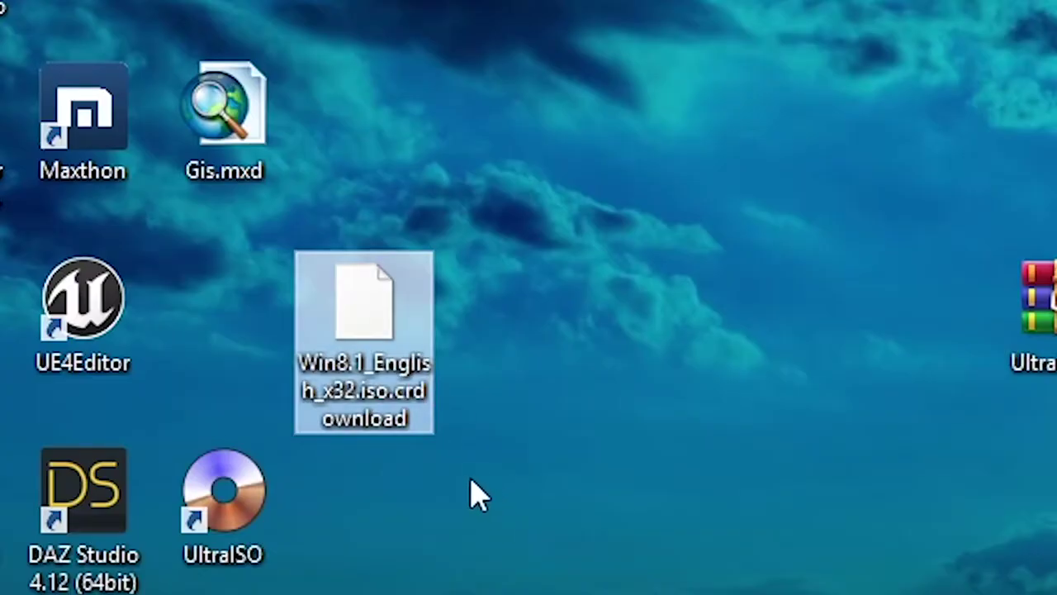
{"action": "left_click_drag", "start_coordinate": [364, 331], "coordinate": [223, 330]}
{"action": "left_click", "coordinate": [438, 310]}
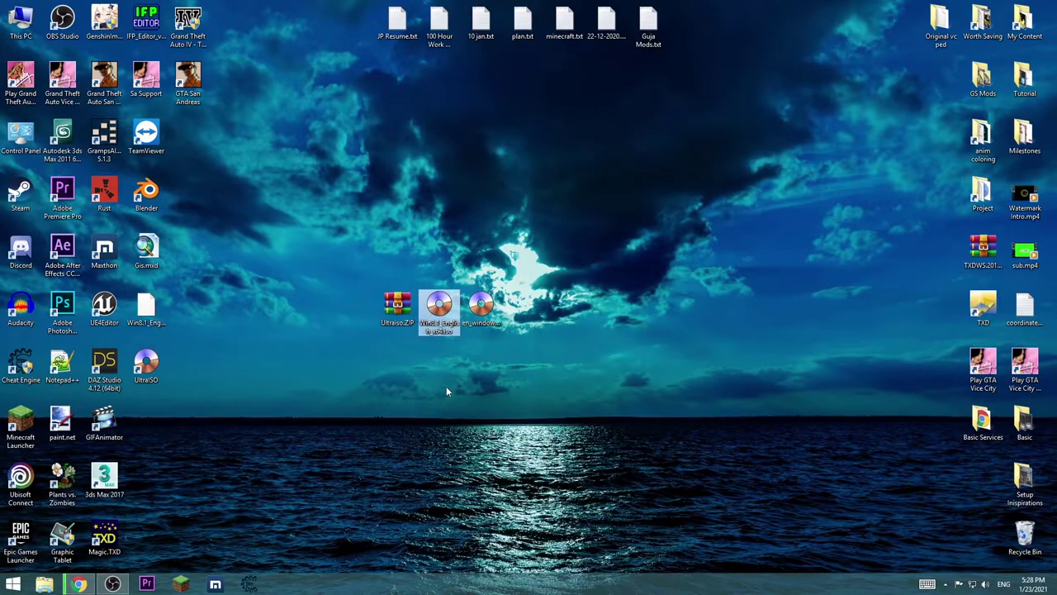
{"action": "left_click", "coordinate": [493, 316]}
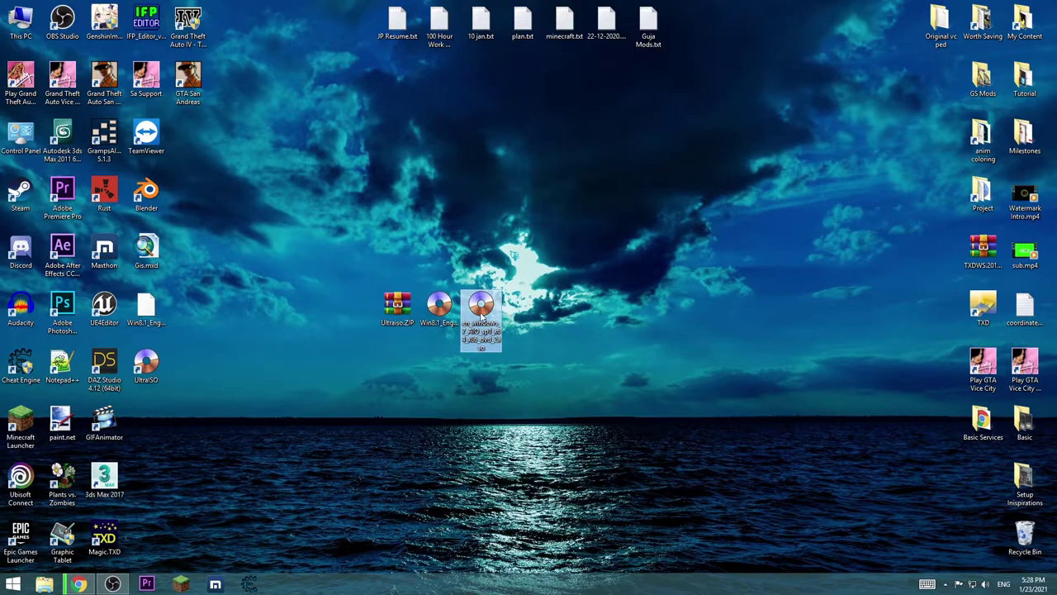
{"action": "left_click_drag", "start_coordinate": [517, 279], "coordinate": [467, 364]}
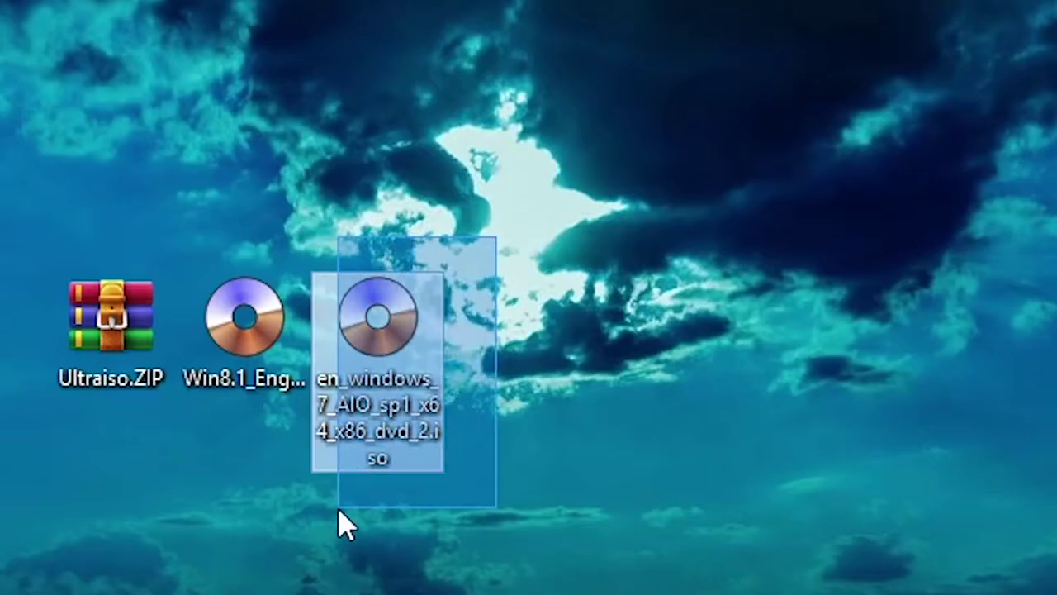
{"action": "left_click_drag", "start_coordinate": [339, 512], "coordinate": [347, 512]}
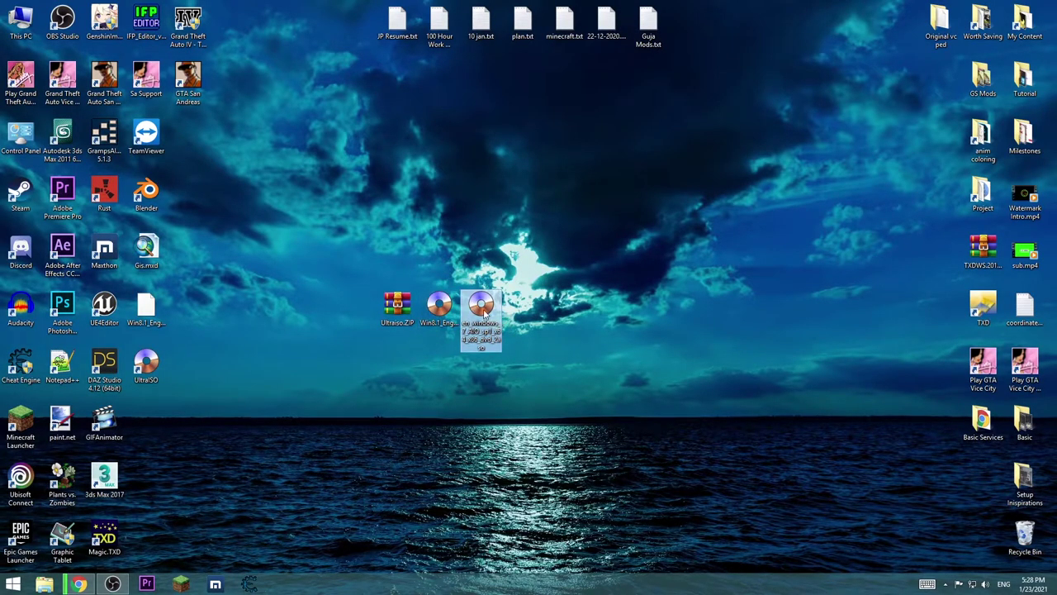
- Load en_windows_7_AIO_sp1_x64_x86_dvd_2.iso in UltraISO and open Write Disk Image for it
{"action": "double_click", "coordinate": [484, 311]}
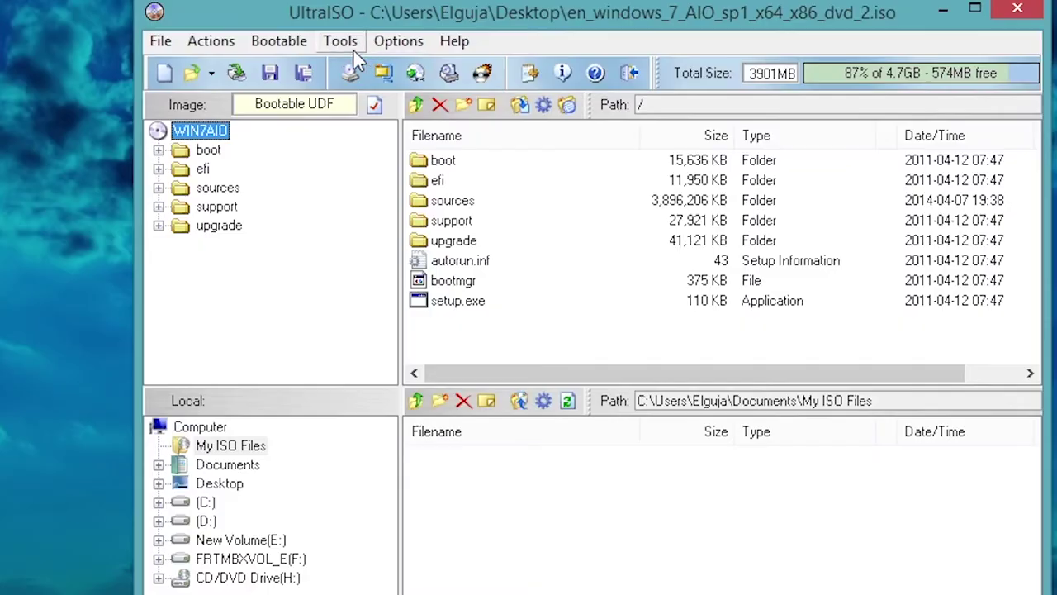
{"action": "left_click", "coordinate": [285, 47]}
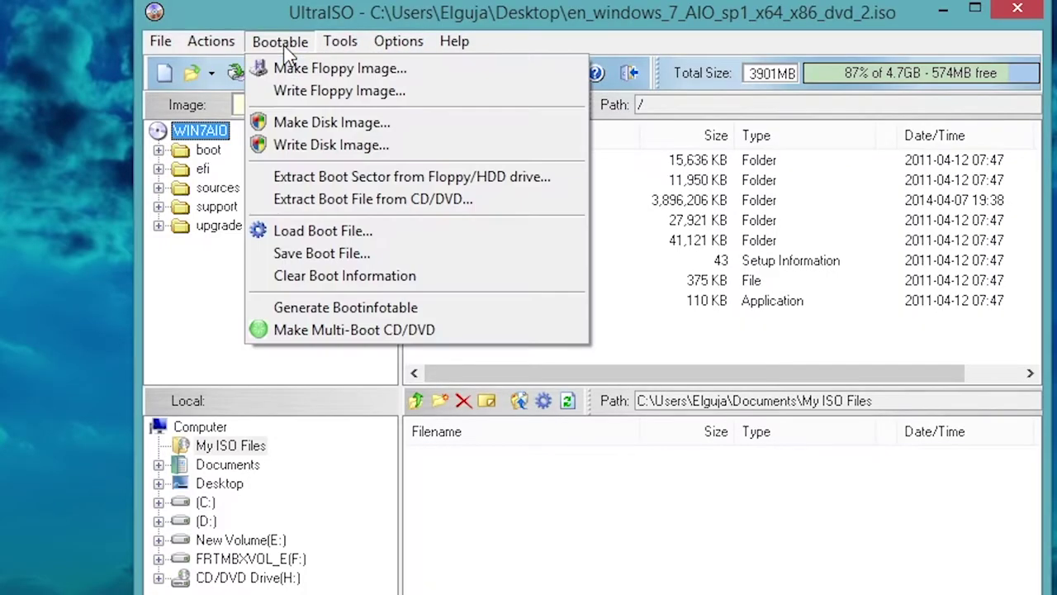
{"action": "left_click", "coordinate": [376, 149]}
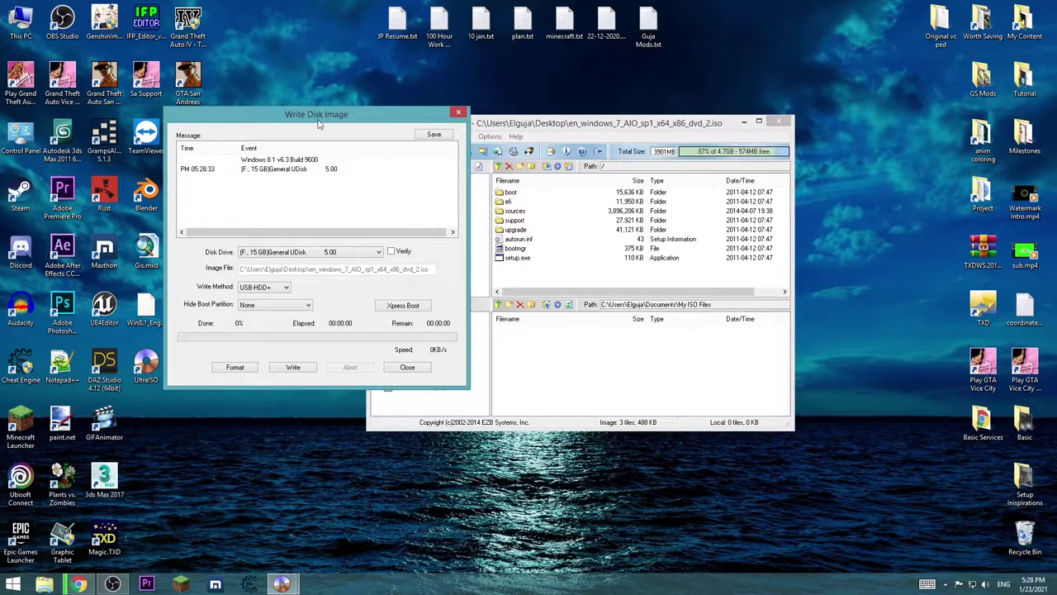
- Choose the 15 GB General UDisk (F:) as the disk drive for writing the image
{"action": "left_click_drag", "start_coordinate": [320, 124], "coordinate": [566, 169]}
{"action": "left_click", "coordinate": [577, 302]}
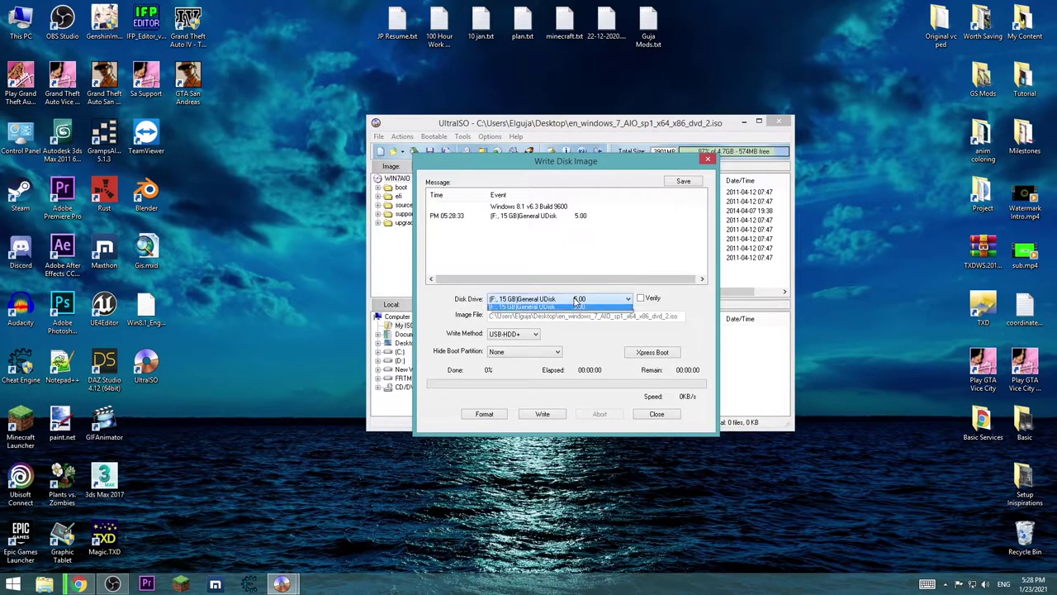
{"action": "left_click", "coordinate": [569, 306]}
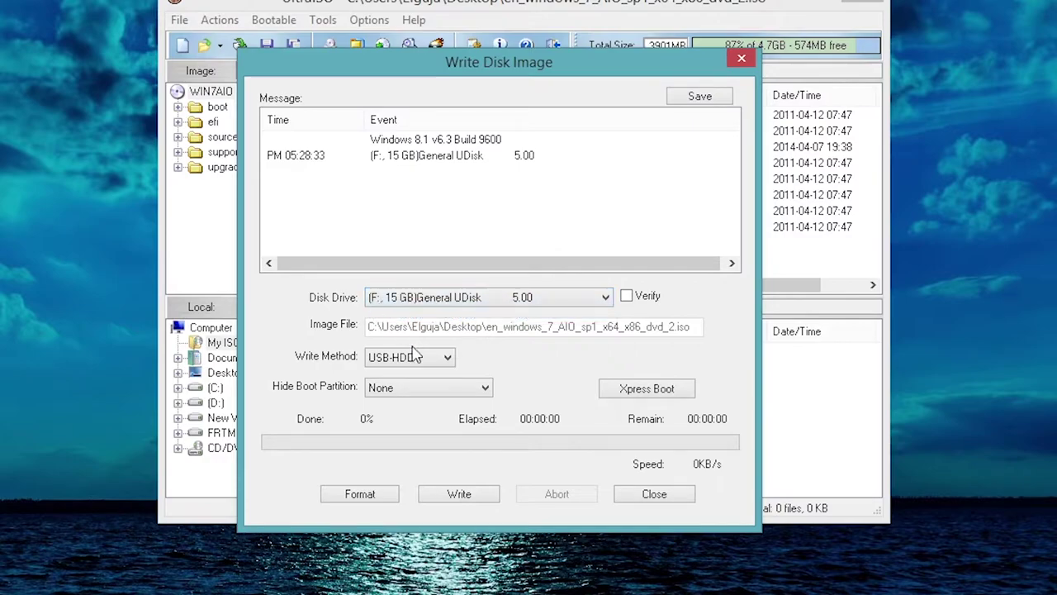
- Quick-format USB drive F: as FAT32 with an 8192-byte allocation unit size
{"action": "left_click", "coordinate": [371, 504]}
{"action": "left_click", "coordinate": [456, 535]}
{"action": "left_click", "coordinate": [489, 290]}
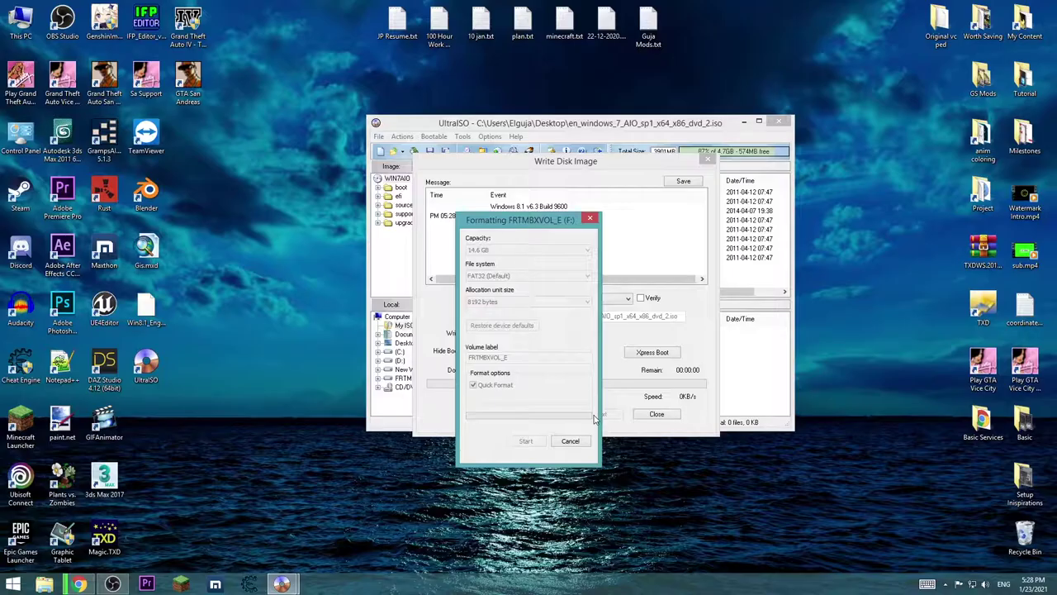
{"action": "left_click", "coordinate": [597, 291]}
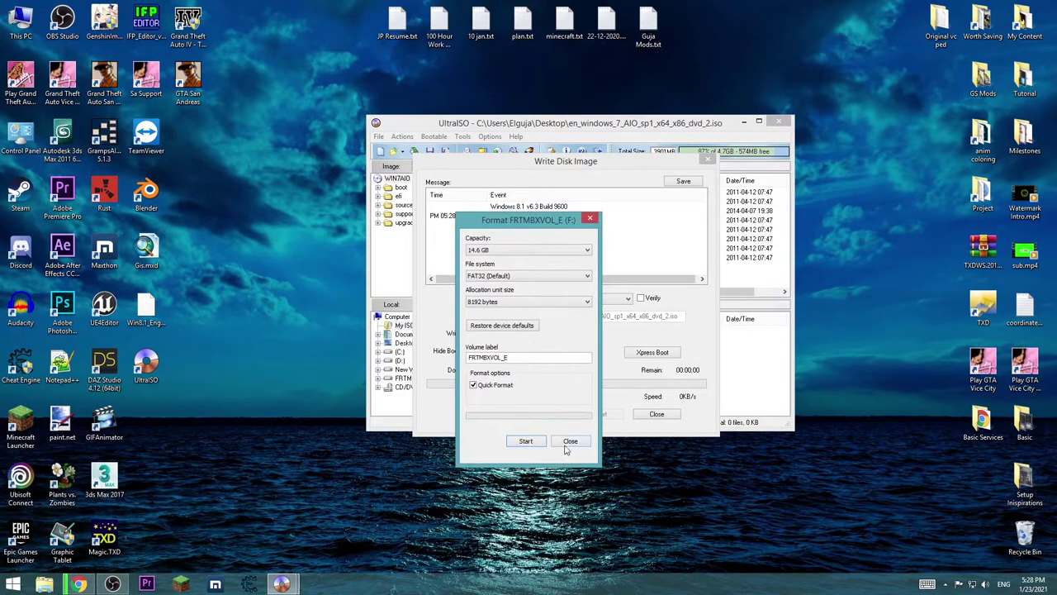
{"action": "left_click", "coordinate": [575, 444]}
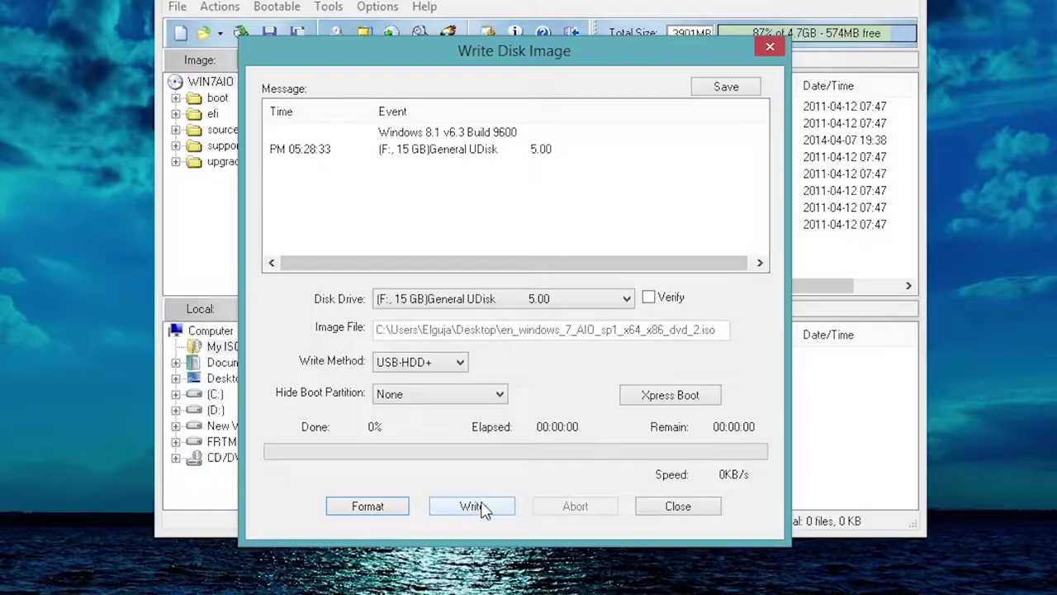
- Write the loaded Windows 7 image to USB drive F: using the USB-HDD+ method and close UltraISO once writing is complete
{"action": "left_click", "coordinate": [477, 510]}
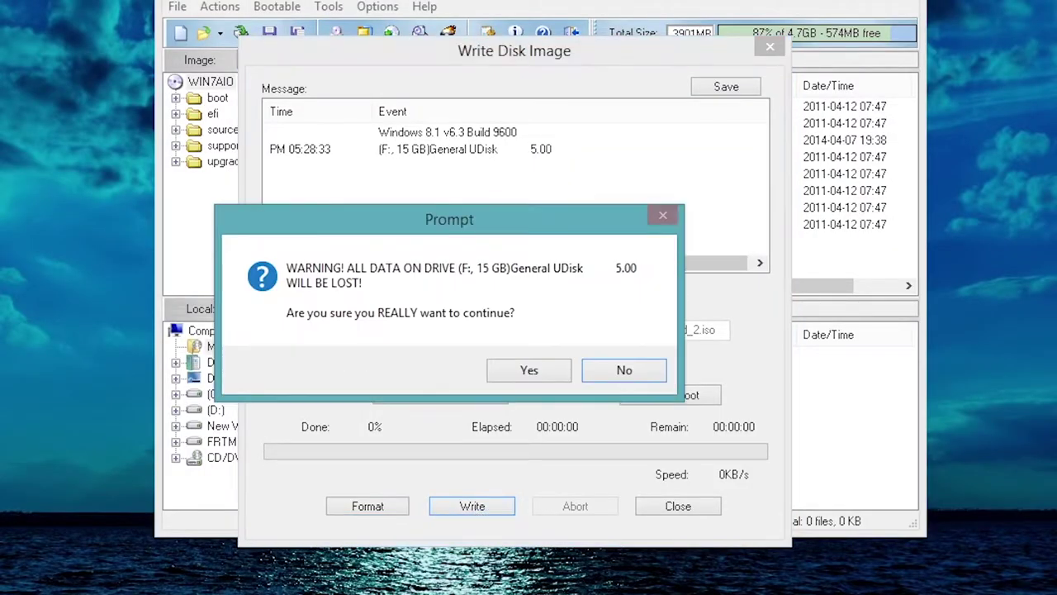
{"action": "left_click", "coordinate": [525, 370]}
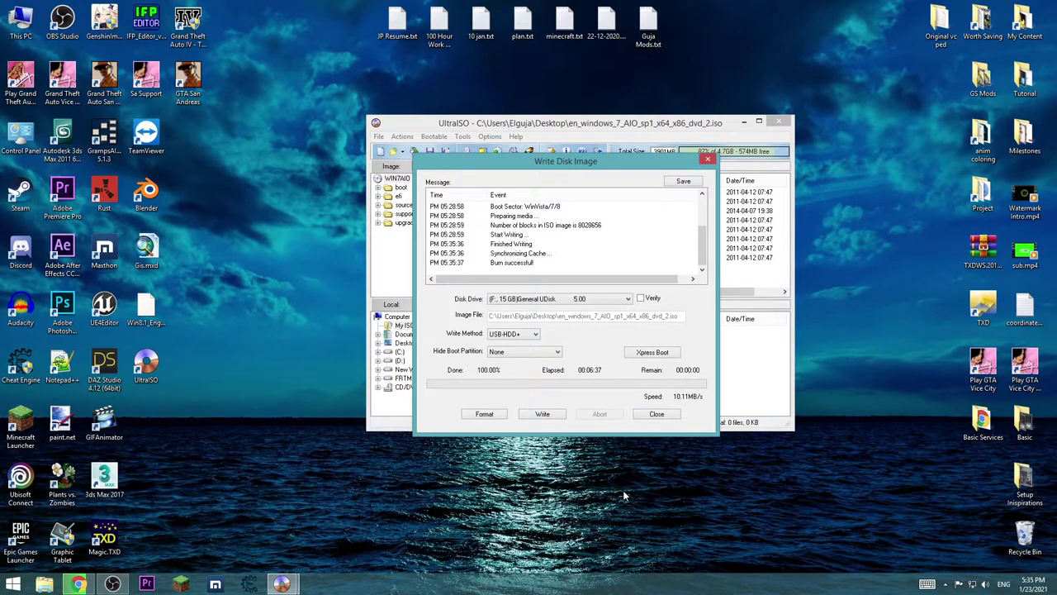
{"action": "left_click", "coordinate": [665, 418]}
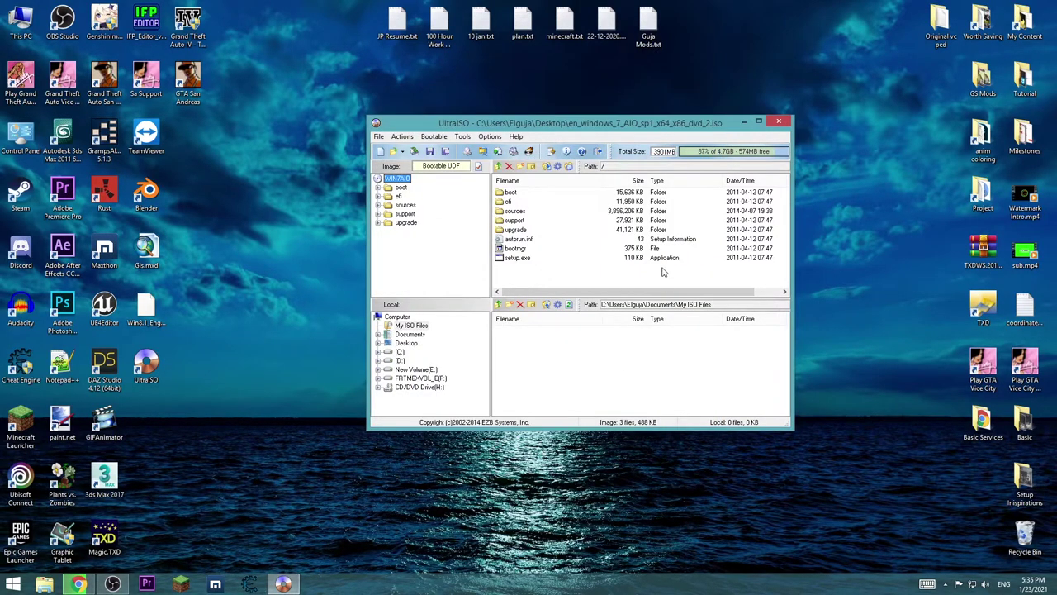
{"action": "left_click", "coordinate": [779, 123]}
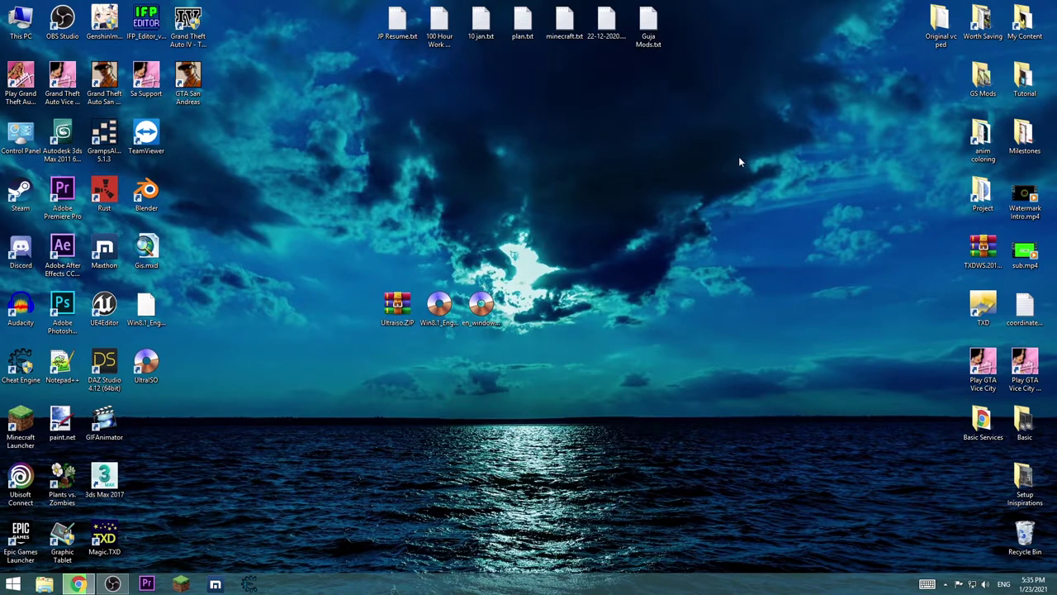
- Create a folder named Programs in the root of the WIN7AIO (F:) drive and refresh the file listing
{"action": "double_click", "coordinate": [23, 25]}
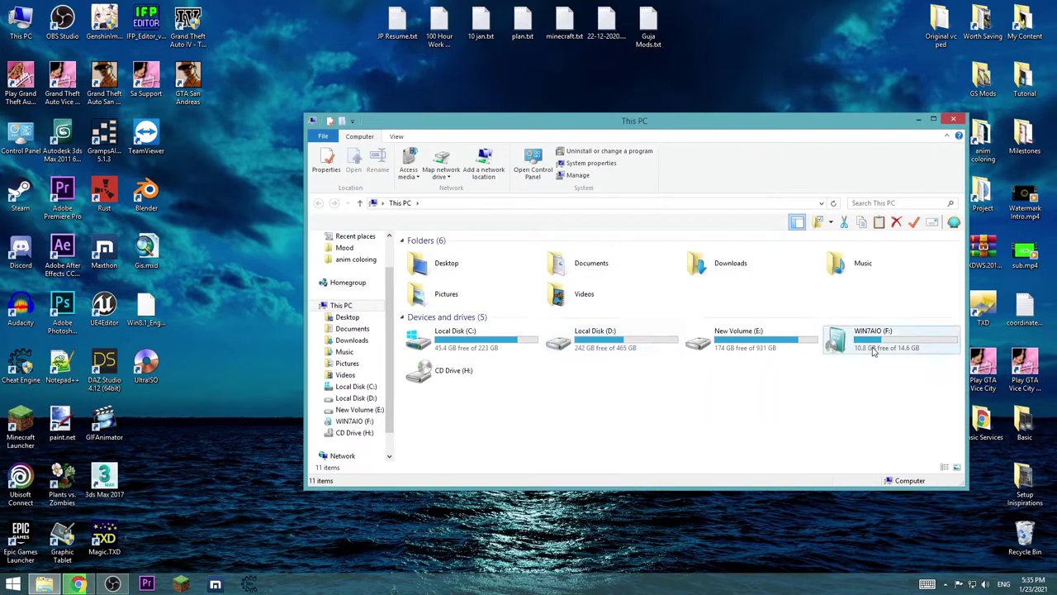
{"action": "double_click", "coordinate": [859, 351]}
{"action": "right_click", "coordinate": [488, 399]}
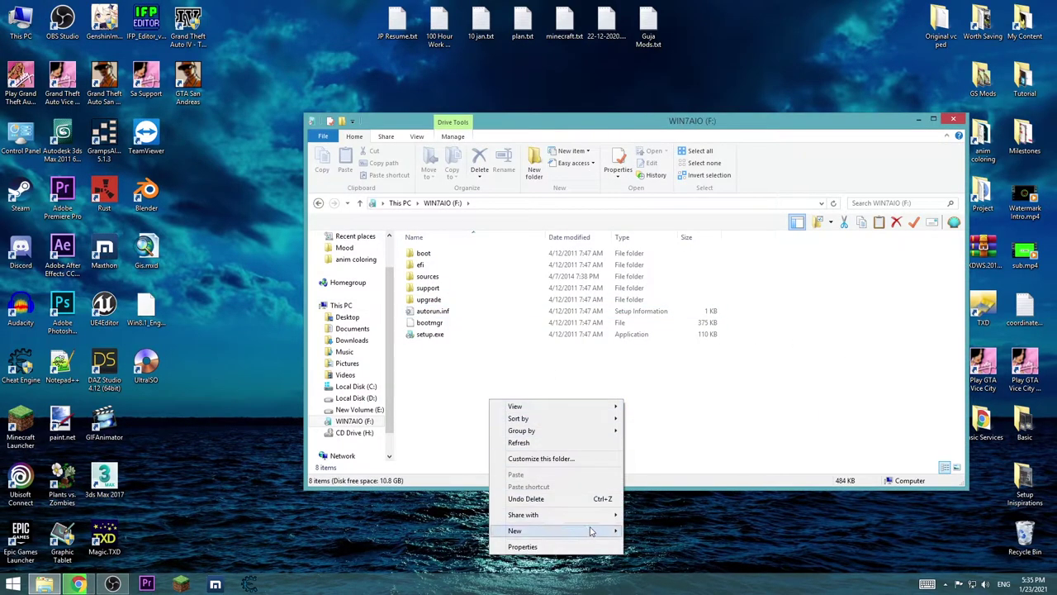
{"action": "mouse_move", "coordinate": [592, 531]}
{"action": "left_click", "coordinate": [661, 394]}
{"action": "type", "text": "Progr"}
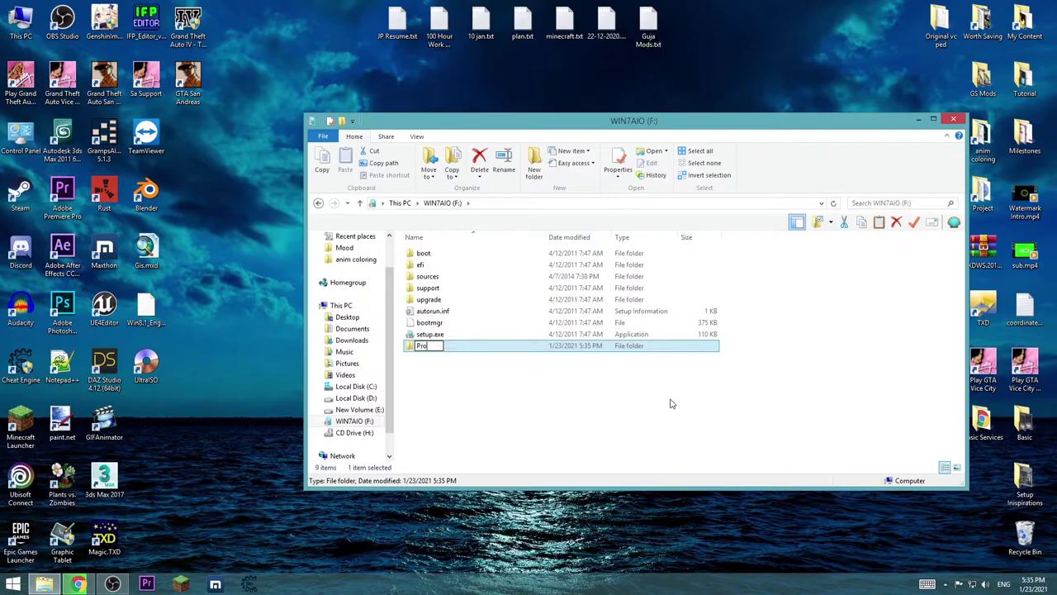
{"action": "type", "text": "ams"}
{"action": "key", "text": "Return"}
{"action": "right_click", "coordinate": [602, 425]}
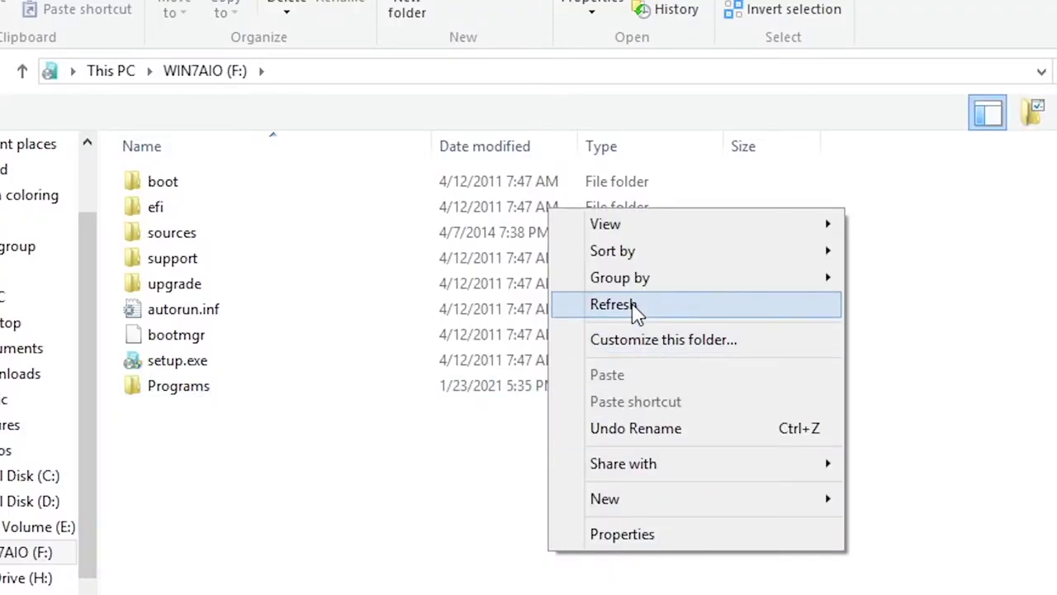
{"action": "left_click", "coordinate": [634, 305]}
- View the inside of the Programs folder on the USB drive and close the File Explorer window
{"action": "double_click", "coordinate": [170, 234]}
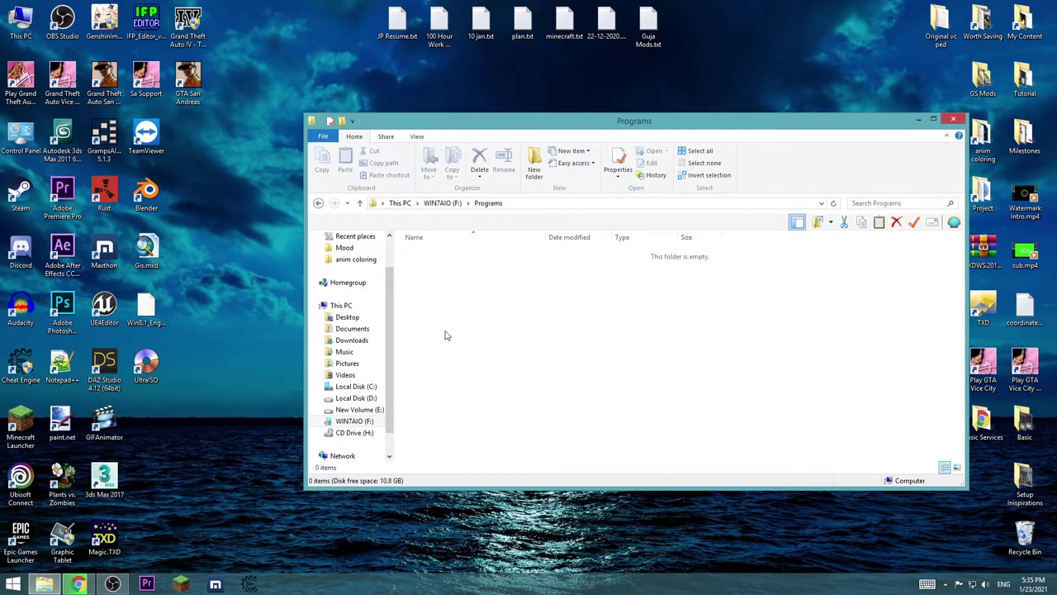
{"action": "left_click_drag", "start_coordinate": [578, 127], "coordinate": [506, 151]}
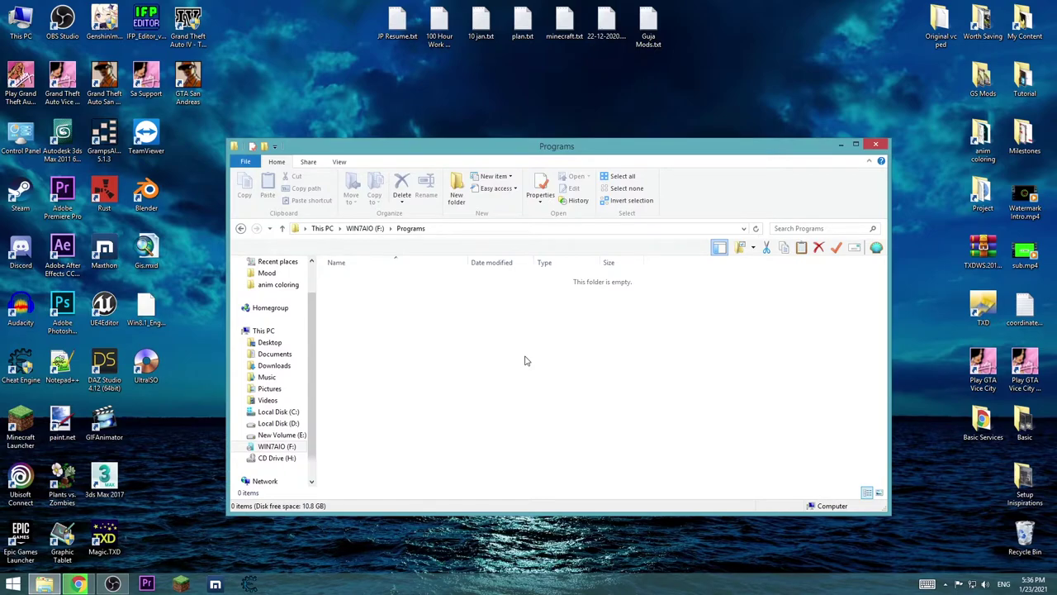
{"action": "key", "text": "alt+F4"}
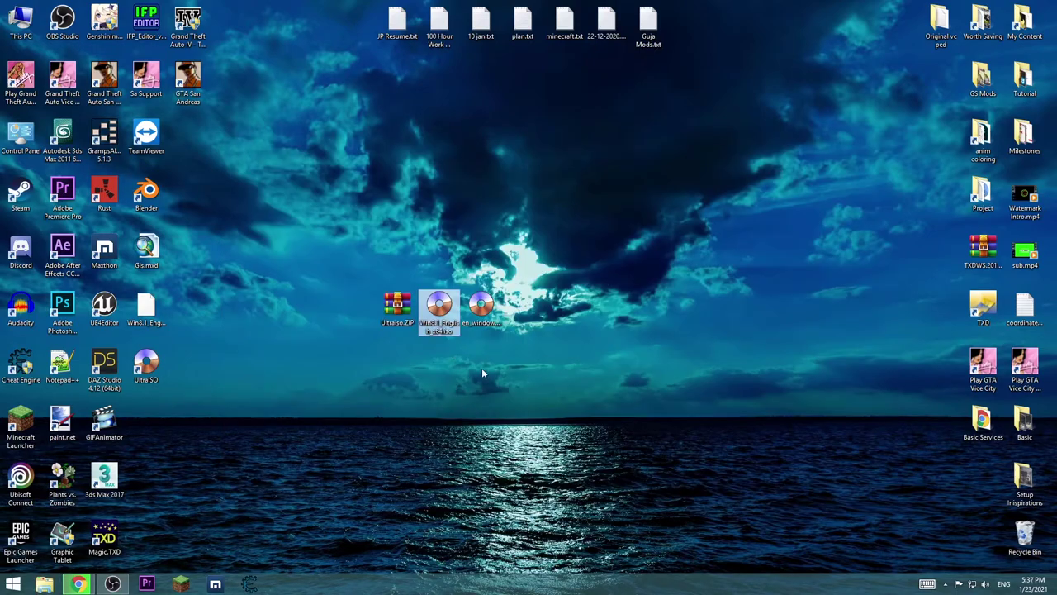
- Load Win8.1_English_x64.iso in UltraISO and look over its Write Disk Image and drive F: format settings without writing or formatting
{"action": "double_click", "coordinate": [436, 328]}
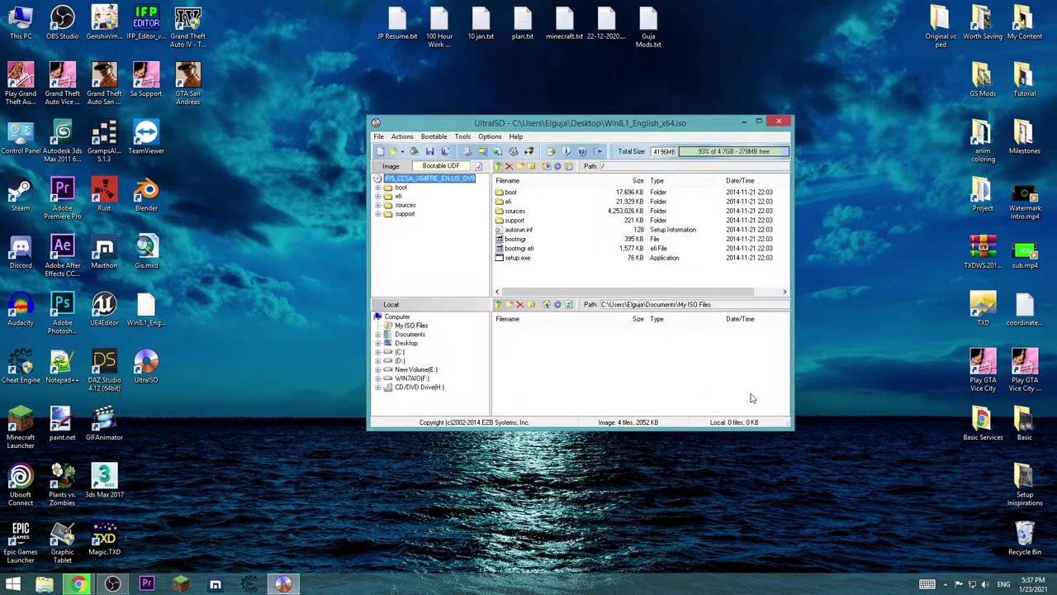
{"action": "left_click", "coordinate": [435, 136]}
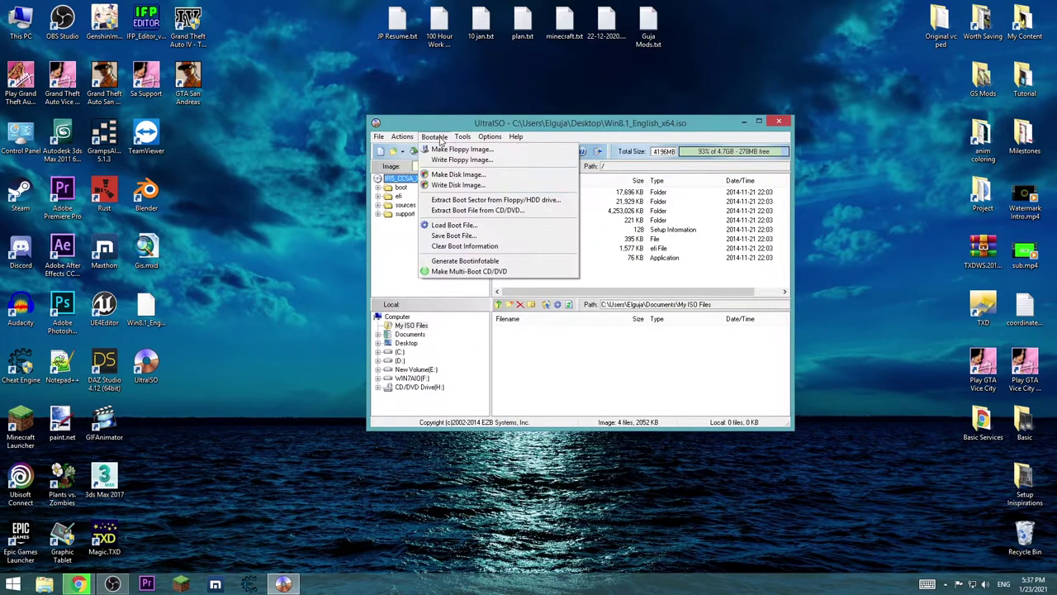
{"action": "left_click", "coordinate": [471, 189]}
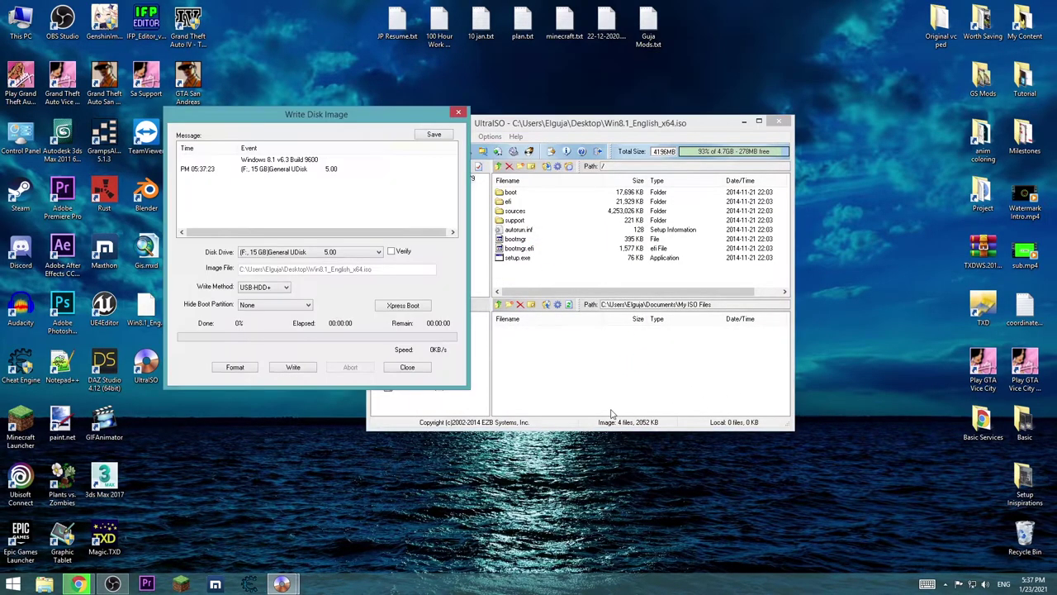
{"action": "left_click", "coordinate": [240, 369]}
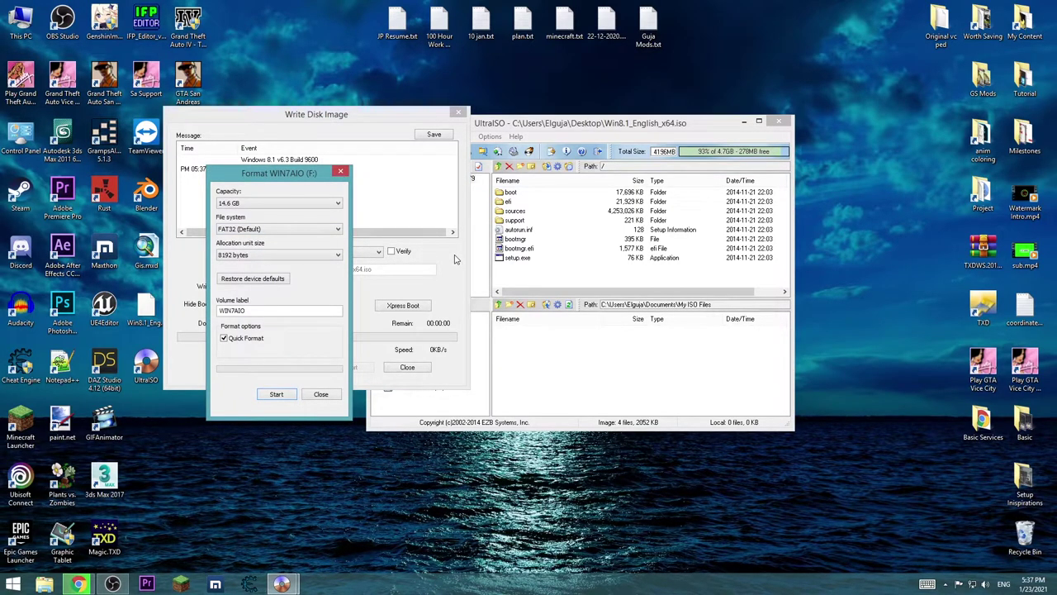
{"action": "left_click", "coordinate": [340, 171]}
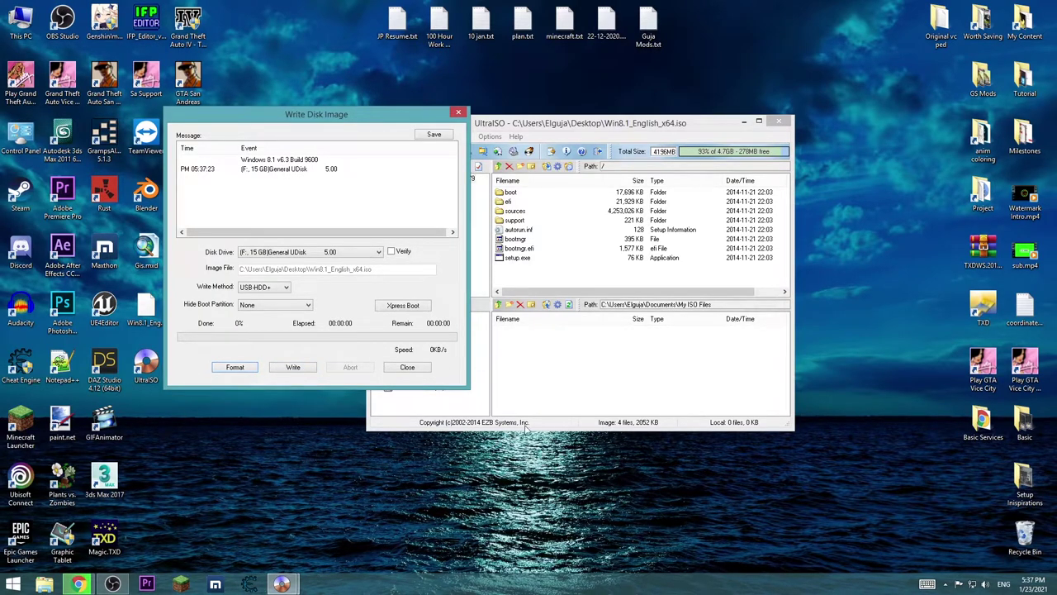
{"action": "left_click", "coordinate": [459, 111]}
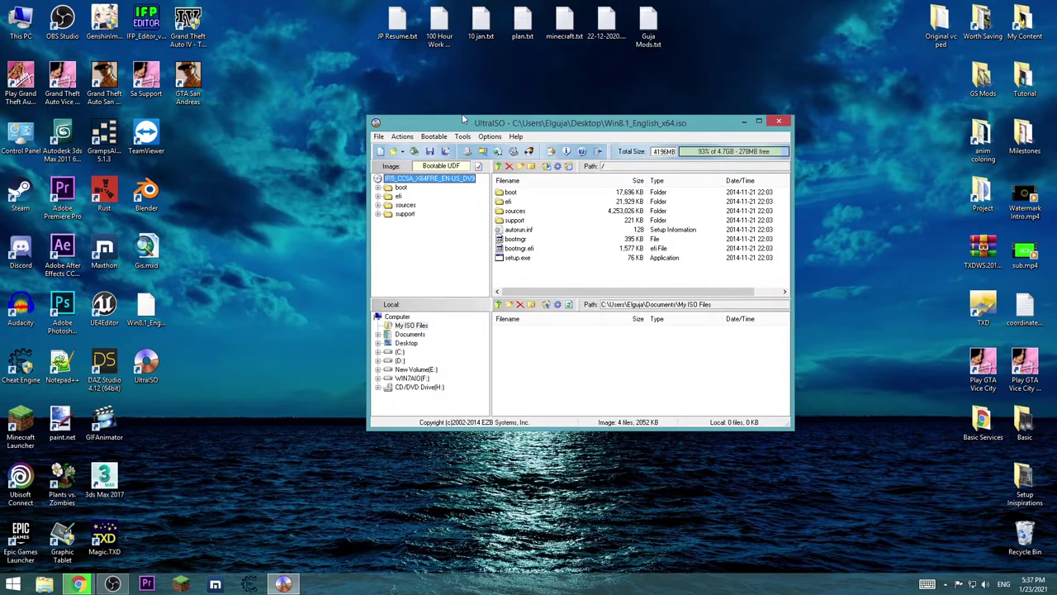
- Examine the files on the WIN7AIO (F:) drive and return to a refreshed desktop
{"action": "double_click", "coordinate": [18, 22]}
{"action": "double_click", "coordinate": [815, 375]}
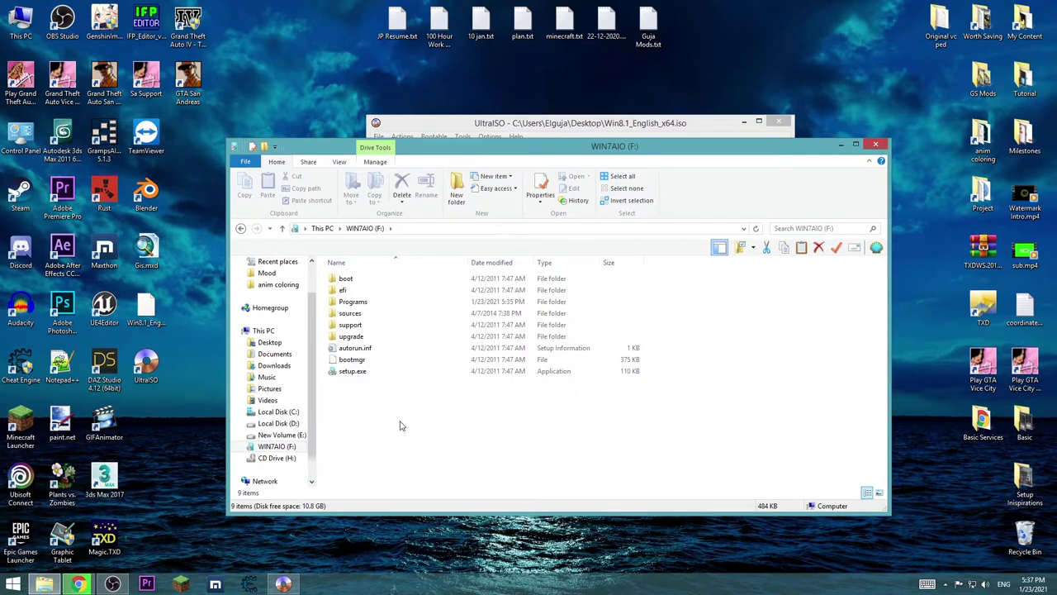
{"action": "key", "text": "super+d"}
{"action": "right_click", "coordinate": [625, 207]}
{"action": "left_click", "coordinate": [700, 236]}
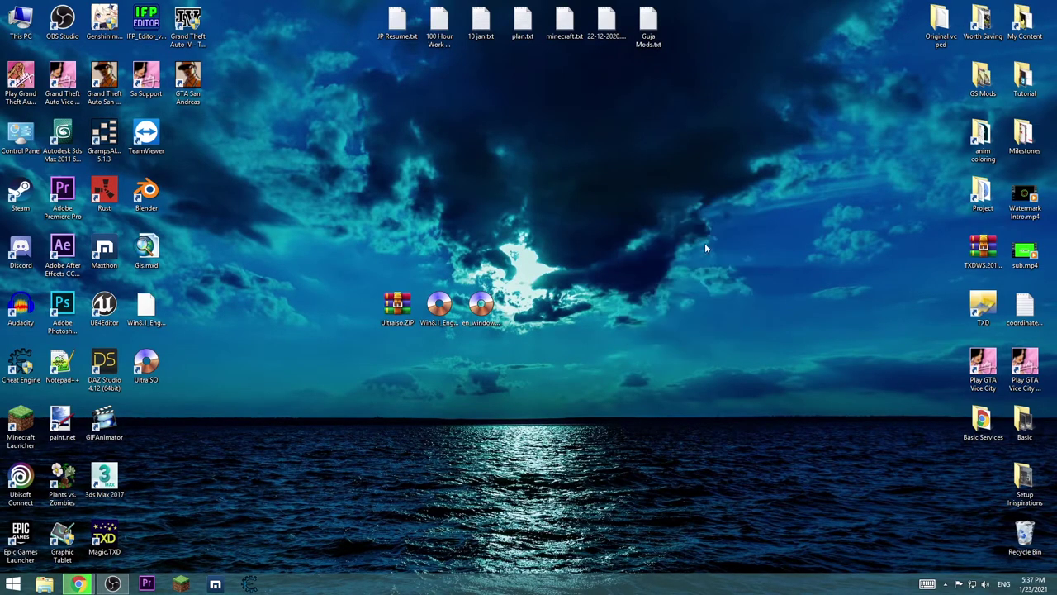